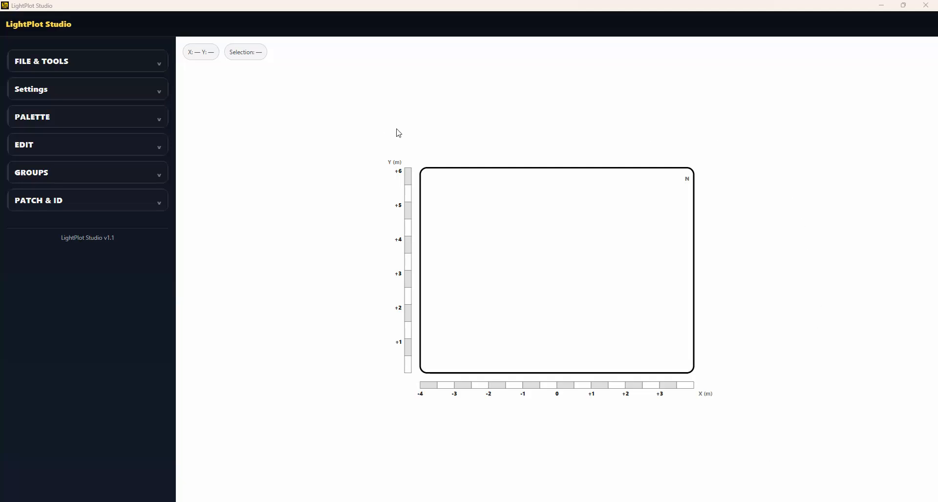
Step: Set the stage to 12 m wide and 8 m deep and apply the new dimensions
left_click(84, 93)
left_click_drag(39, 125, 8, 122)
type("12")
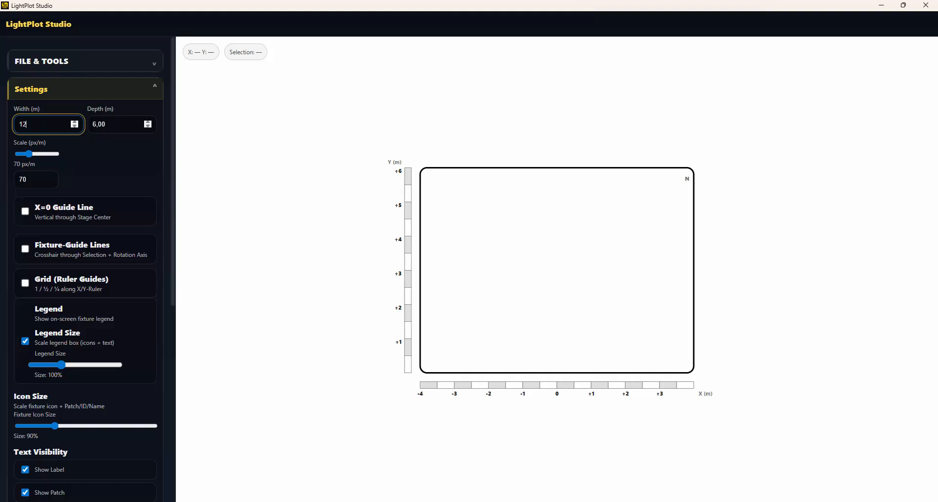
key("Tab")
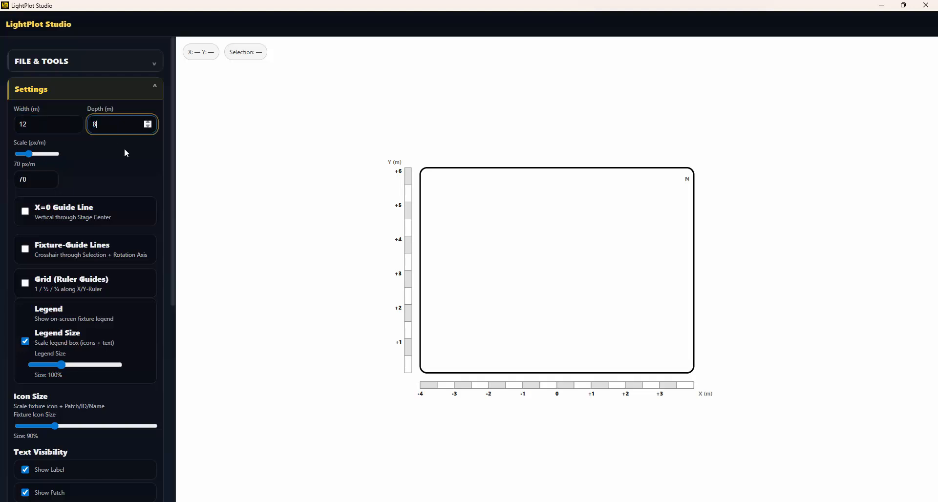
type("8")
scroll(128, 160, "down", 6)
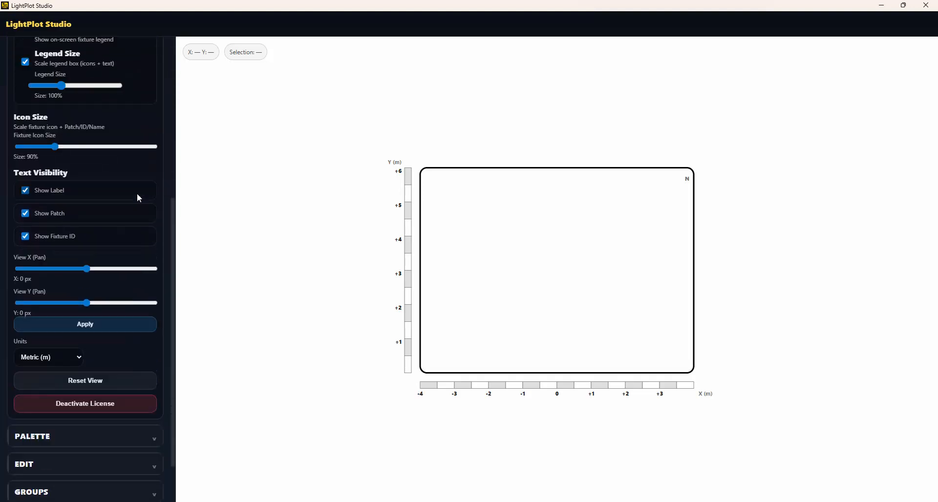
left_click(105, 317)
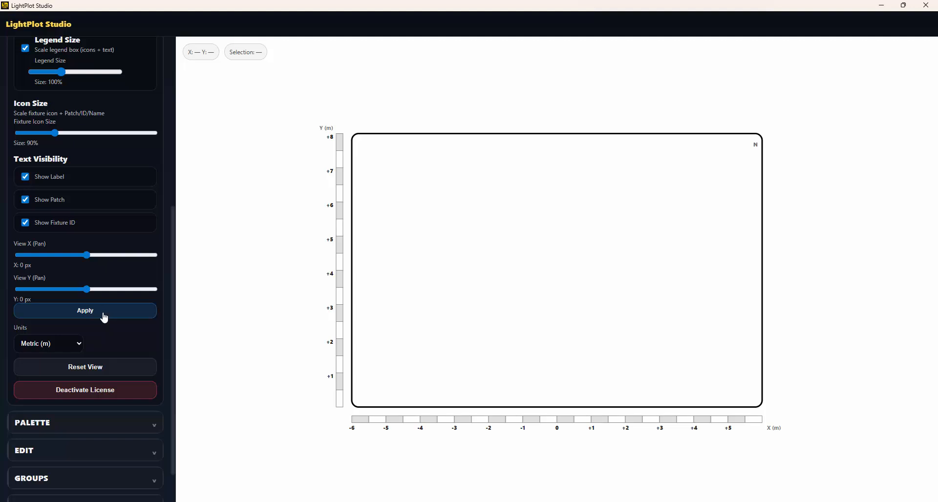
Step: Switch the plan units to US (ft) and return them to Metric (m)
left_click(81, 347)
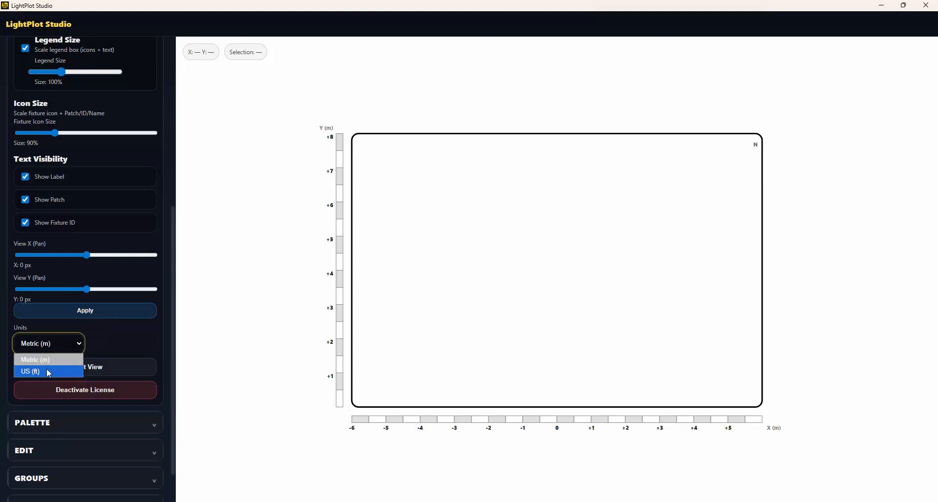
left_click(49, 371)
left_click(49, 343)
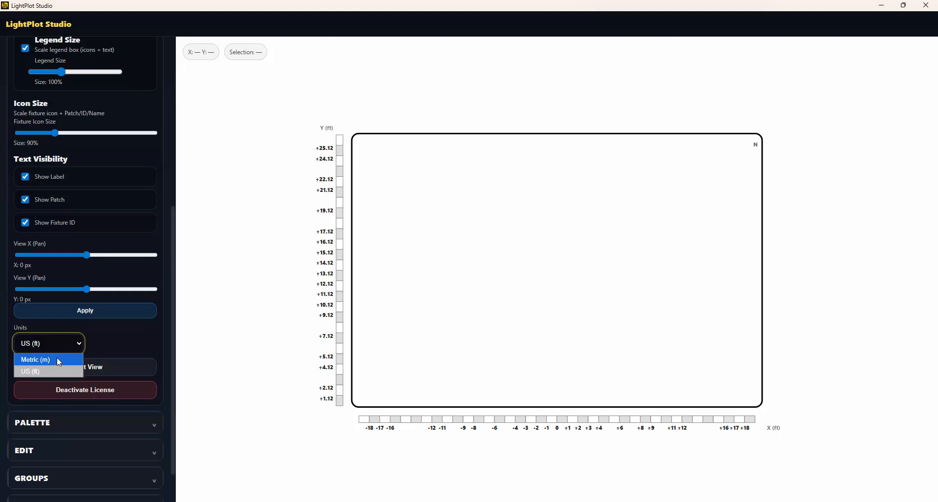
left_click(56, 357)
Step: Set the plan scale to 88 px/m and the legend size to 90%, and turn on the ruler-guide grid
scroll(64, 245, "up", 6)
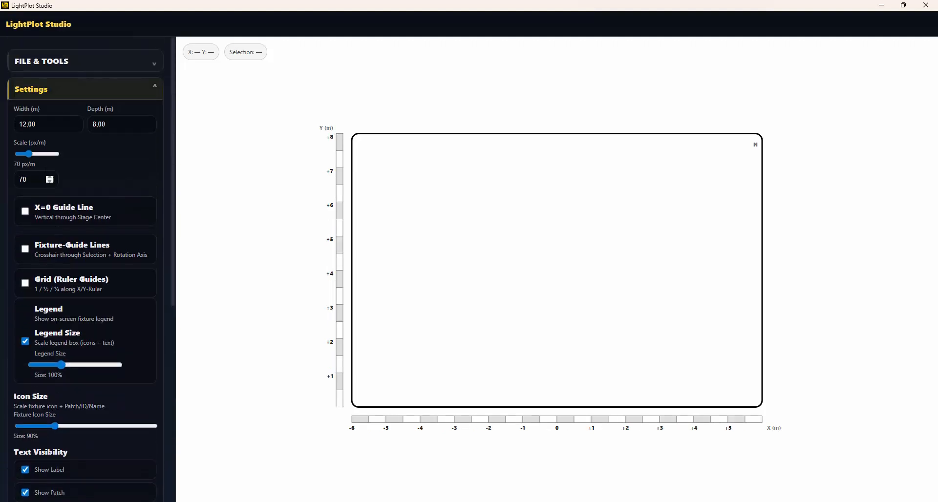
left_click_drag(28, 154, 35, 161)
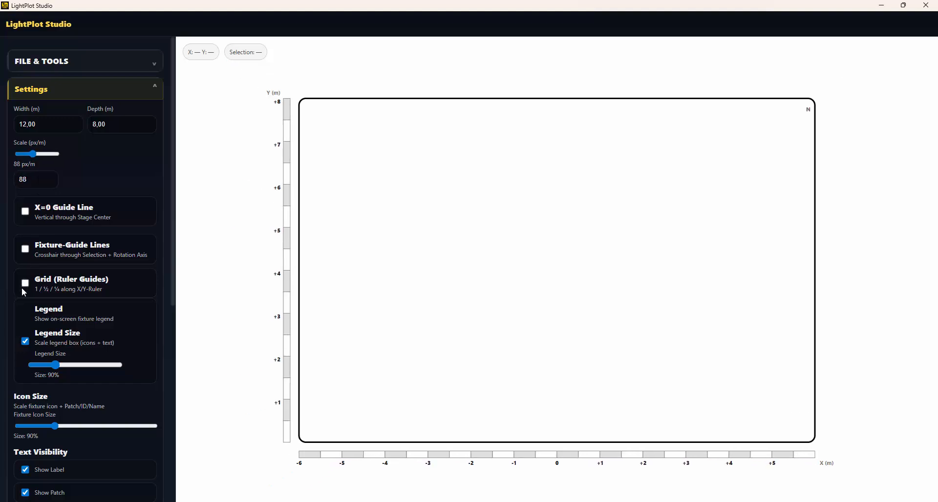
left_click(25, 283)
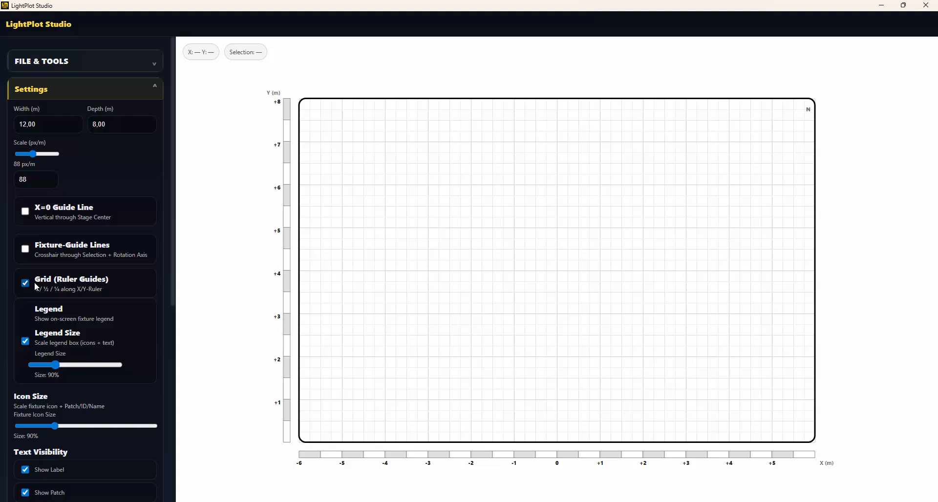
left_click(88, 89)
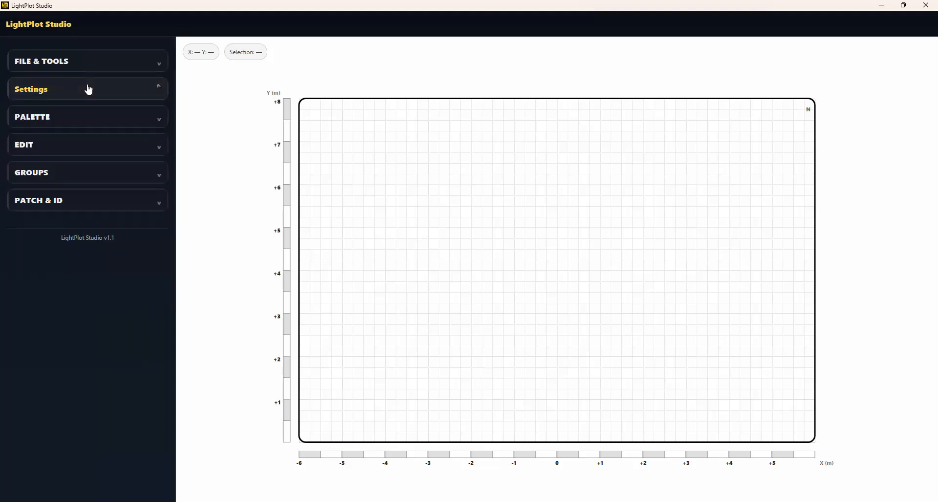
Step: Place five full-width trusses across the stage at Y about 7, 5, 4, 3 and 2 m
left_click(55, 122)
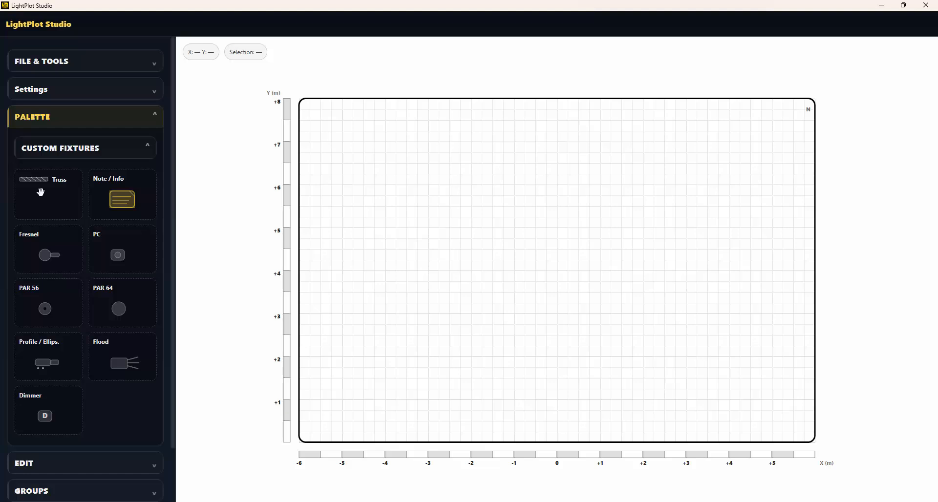
left_click_drag(40, 191, 327, 138)
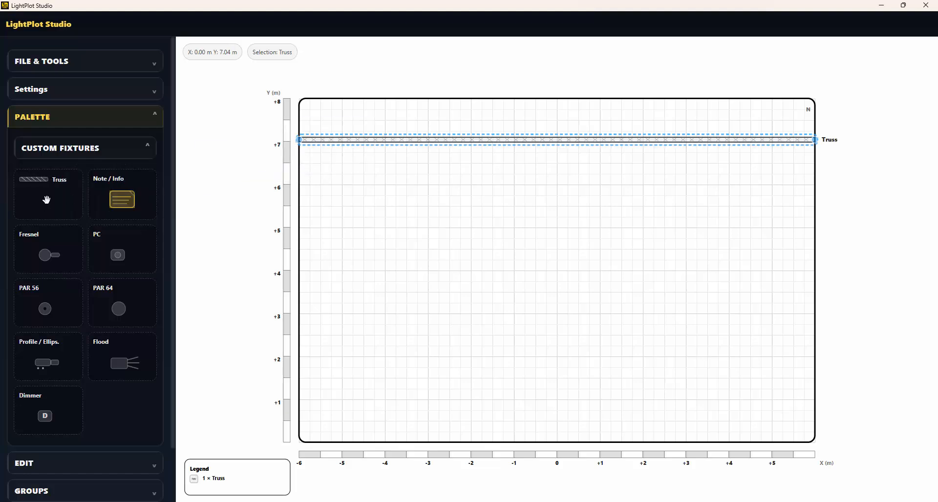
left_click_drag(45, 196, 303, 228)
left_click(302, 270)
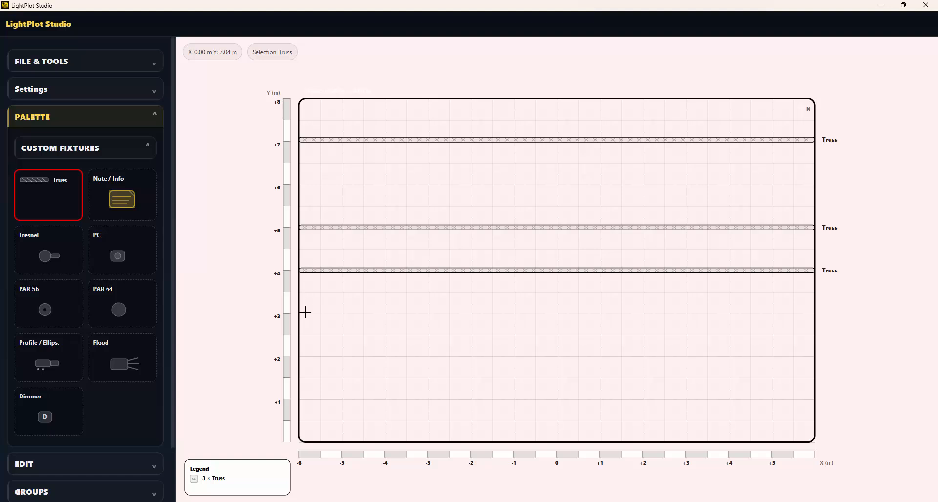
left_click(303, 313)
left_click(308, 356)
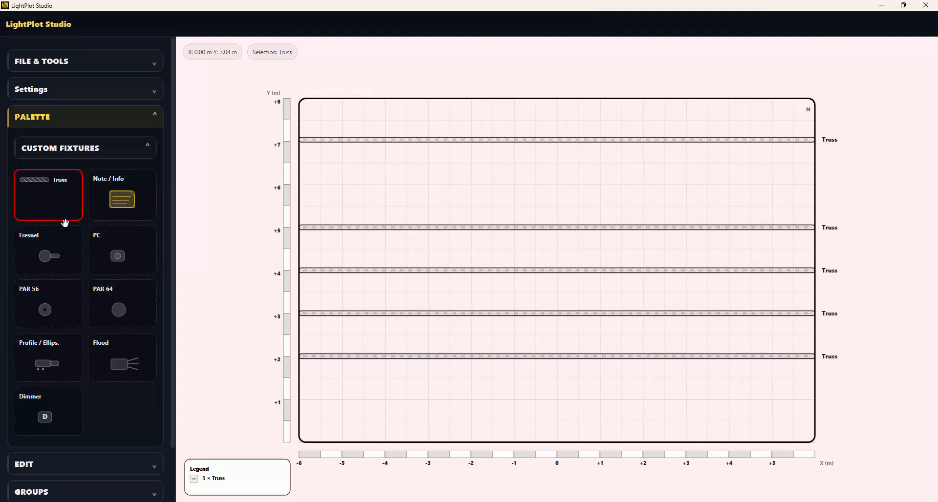
left_click(47, 208)
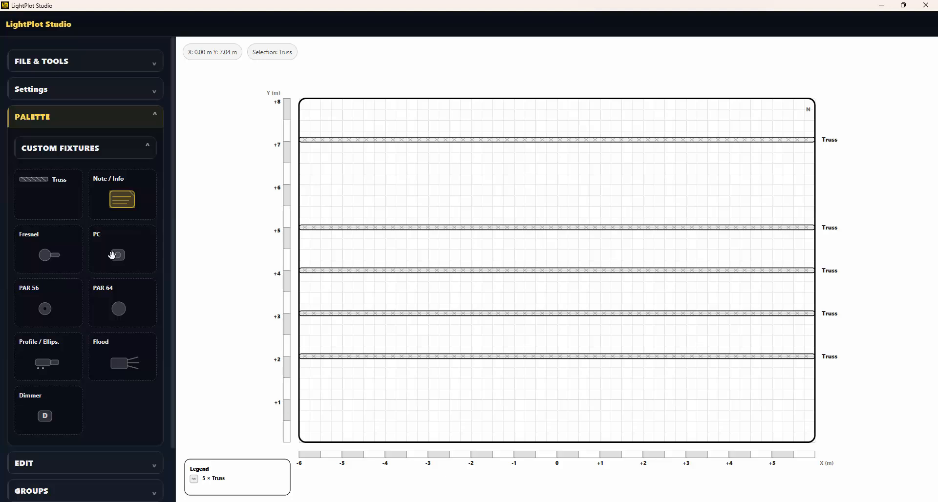
Step: Place five PC fixtures on the truss near Y 5 m, at X -5, -3, -2, 0 and +2 m
left_click(113, 256)
left_click(342, 228)
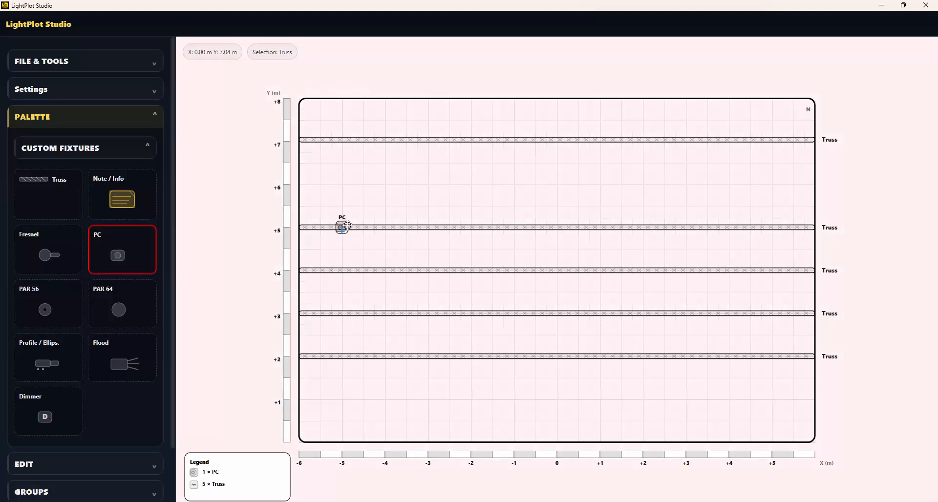
left_click(428, 230)
left_click(471, 229)
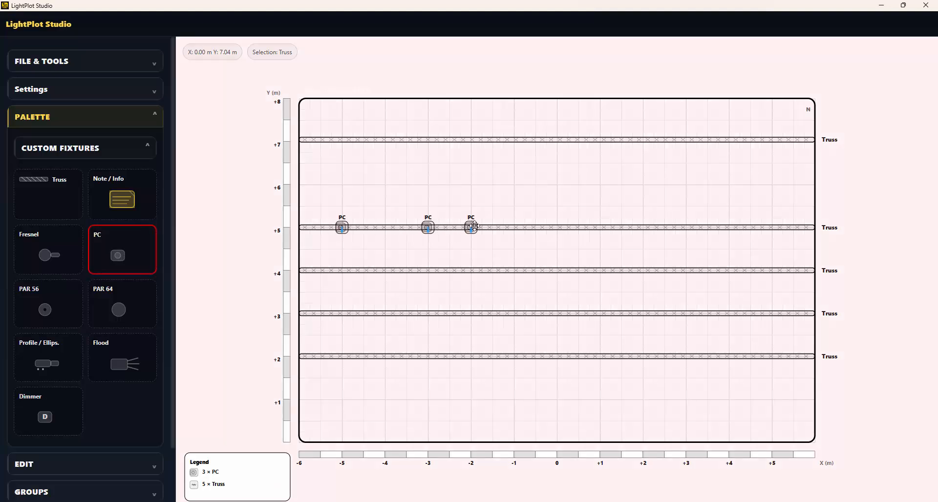
left_click(557, 228)
left_click(643, 228)
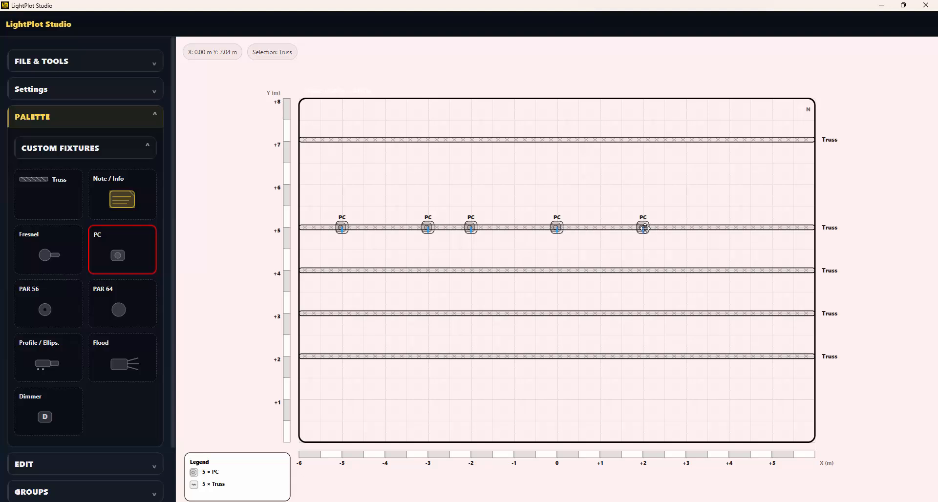
Step: Place two free-standing PC fixtures at Y about 6 m, at X about -4 and -1.25 m, and end placement
left_click(385, 184)
left_click(503, 185)
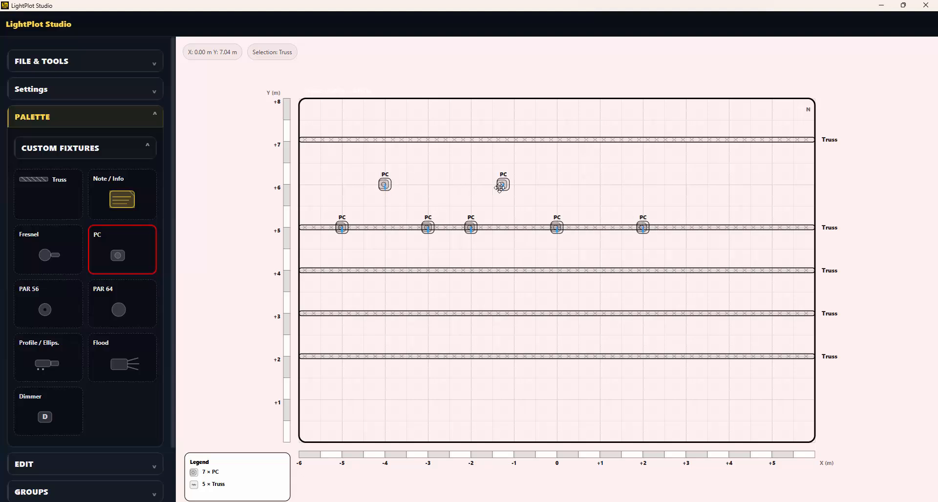
left_click(140, 253)
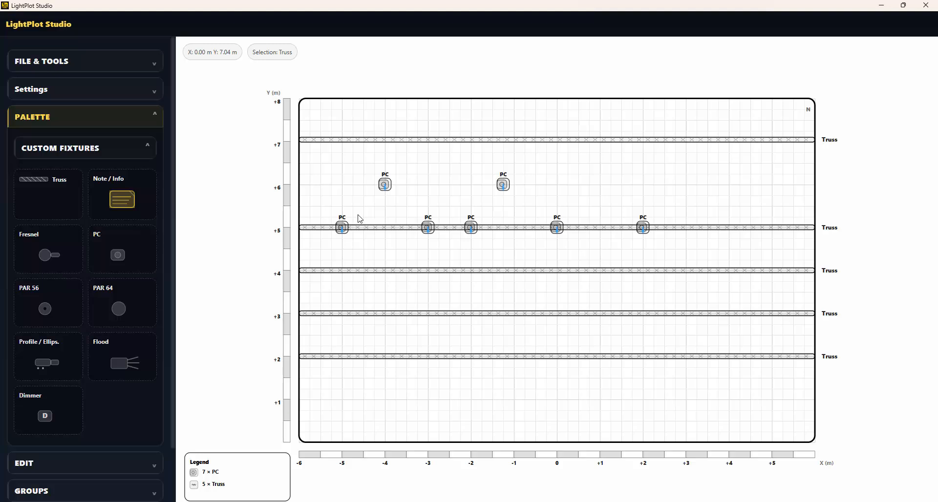
Step: Detach the PC fixture nearest the stage's left edge from its truss and move it to X -5.00 m, Y 4.50 m
mouse_move(342, 228)
left_mouse_down()
mouse_move(400, 239)
mouse_move(326, 234)
mouse_move(360, 242)
mouse_move(361, 170)
mouse_move(376, 263)
mouse_move(345, 192)
mouse_move(362, 236)
mouse_move(374, 234)
mouse_move(376, 157)
mouse_move(385, 222)
mouse_move(362, 227)
mouse_move(332, 215)
left_mouse_up()
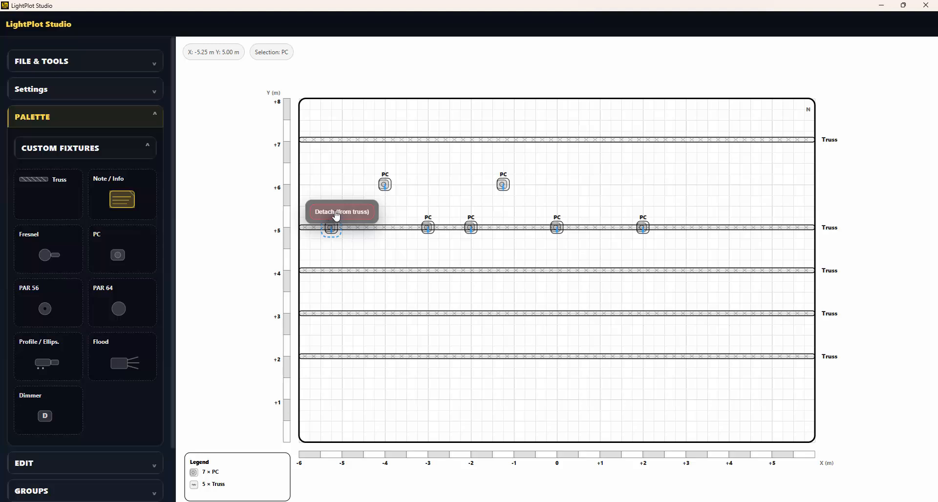
left_click(334, 219)
mouse_move(333, 242)
left_mouse_down()
mouse_move(353, 192)
mouse_move(342, 197)
mouse_move(342, 261)
mouse_move(350, 184)
mouse_move(349, 250)
left_mouse_up()
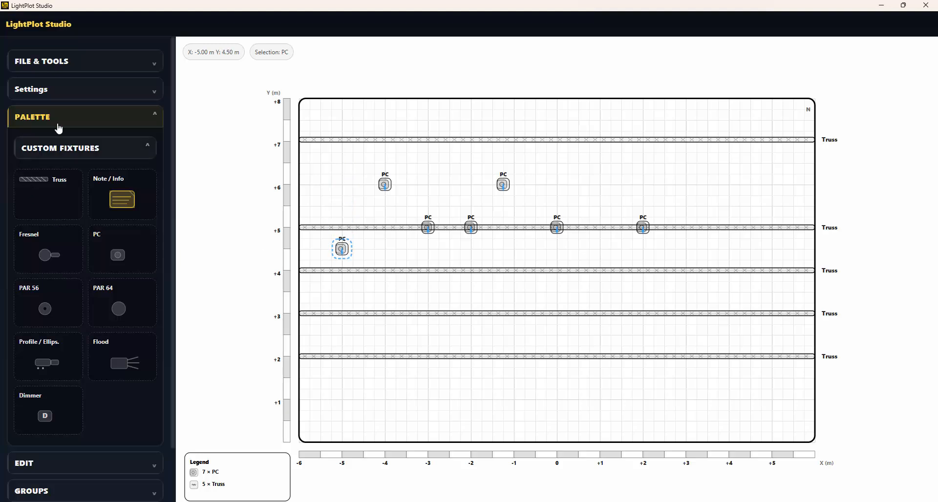
Step: With the grid turned off, move the free-standing PC at X -4 m to about X -3.59 m, Y 6.53 m, and restore the grid
left_click(55, 93)
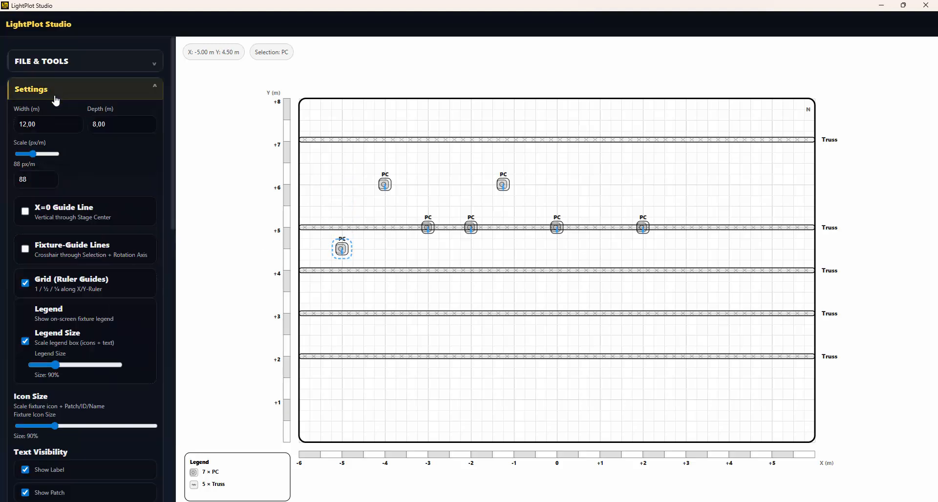
left_click(26, 284)
left_click_drag(382, 185, 400, 162)
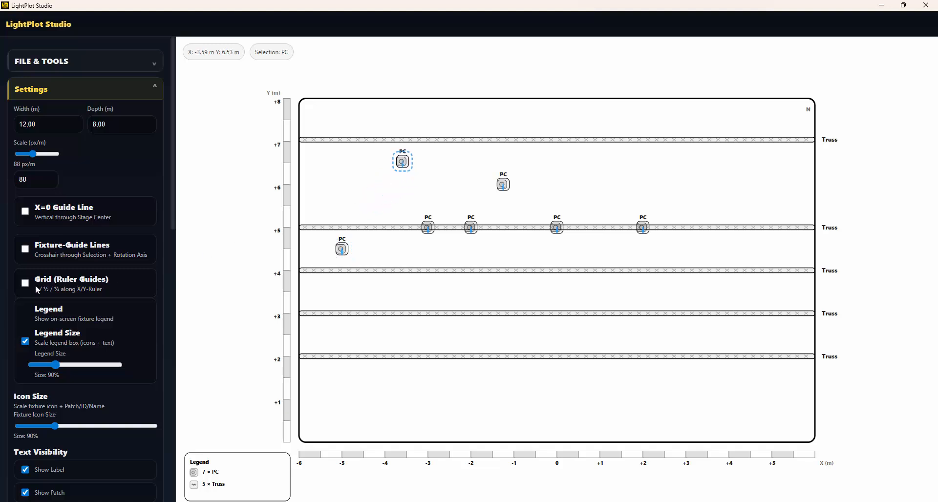
left_click(26, 284)
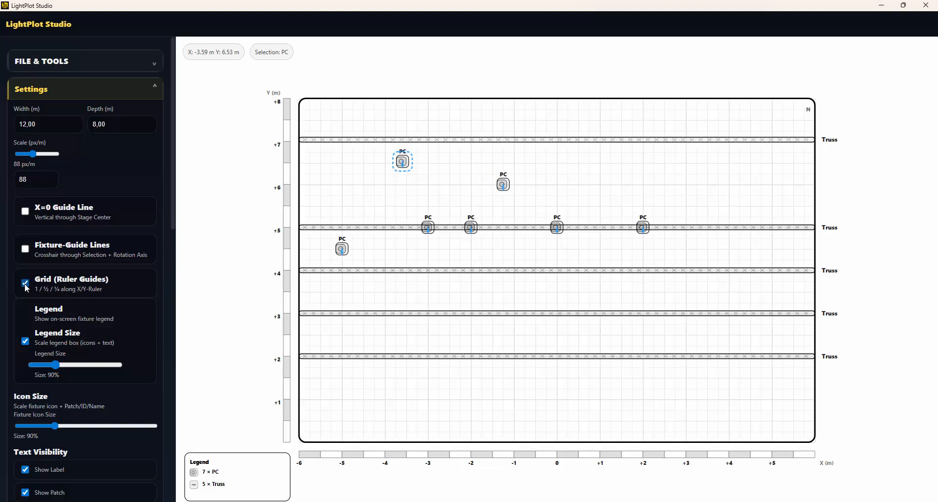
Step: Add a Note / Info box beside the stage's upper left corner, at about X -6.86 m, Y 6.44 m
left_click(63, 88)
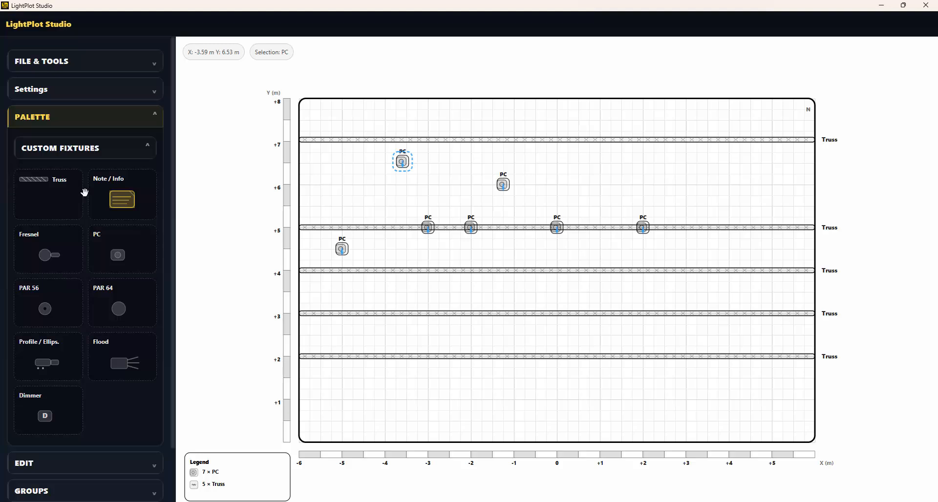
left_click_drag(121, 197, 261, 168)
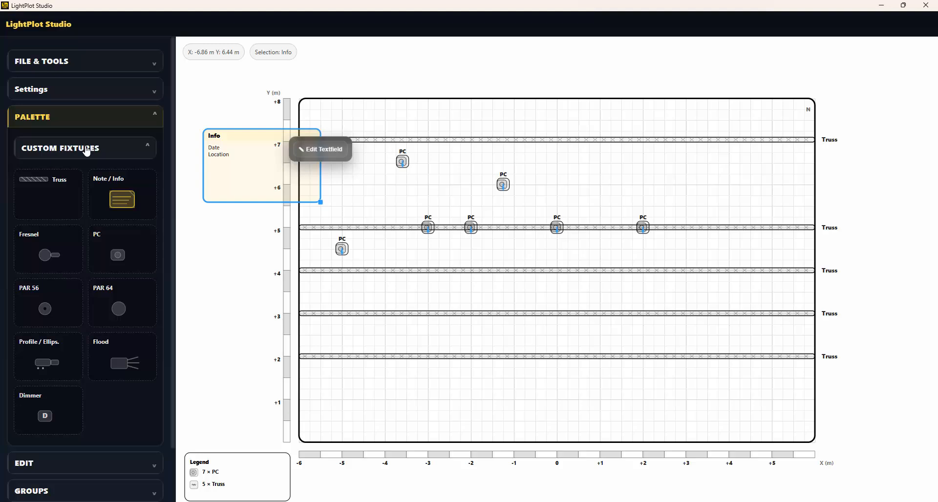
Step: Start a new custom fixture named K10 with channel mode 35
left_click(87, 150)
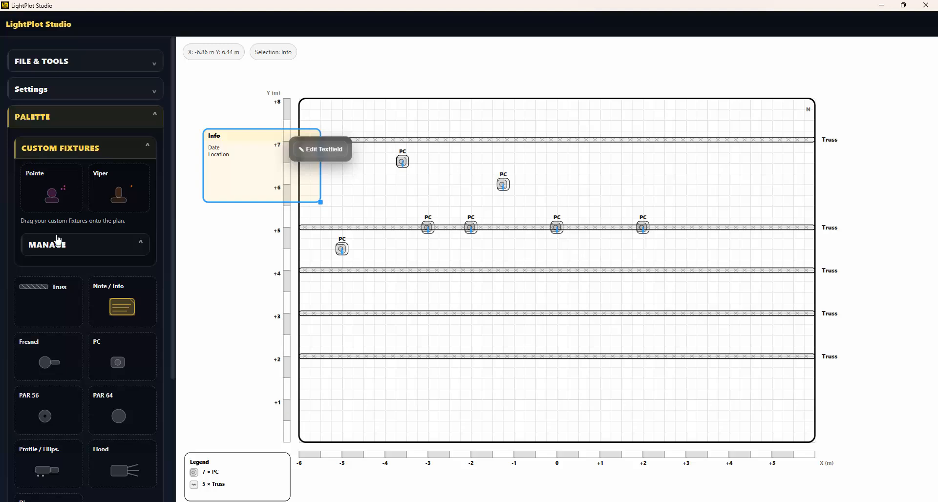
left_click(55, 250)
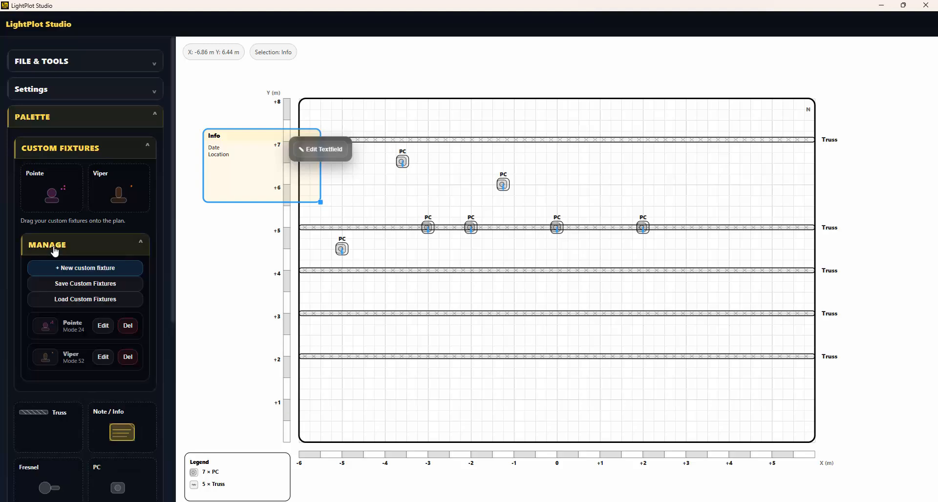
left_click(66, 269)
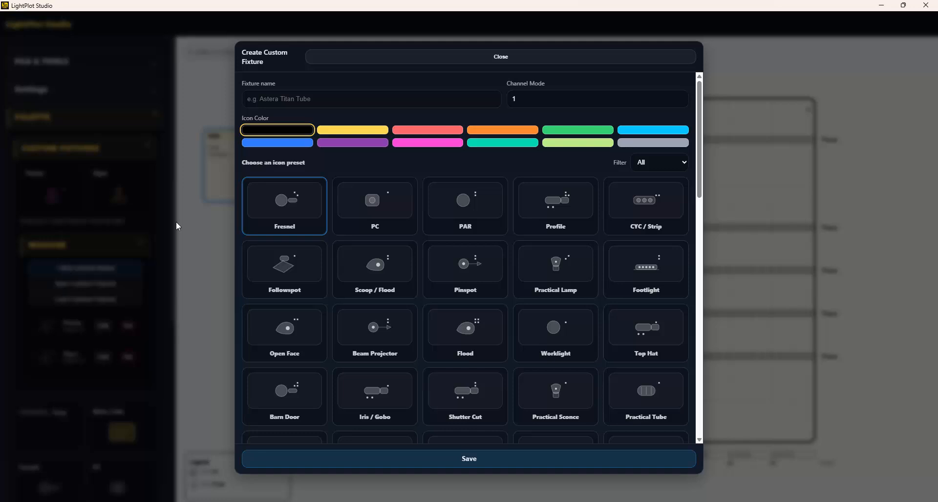
left_click(312, 99)
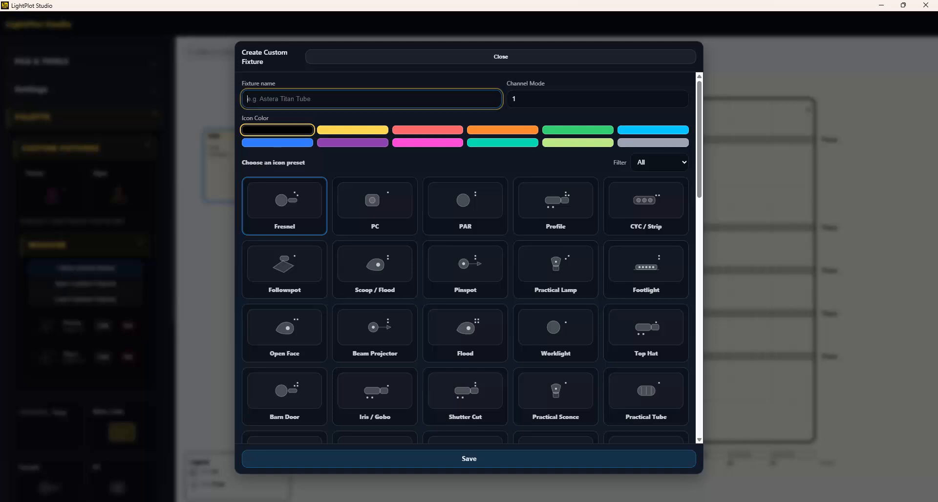
type("K10")
left_click(514, 99)
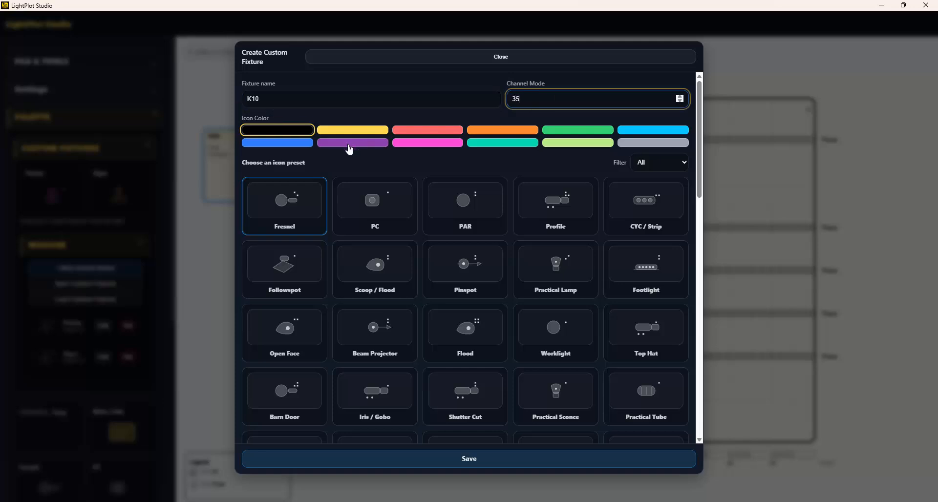
Step: Give the custom fixture a purple icon colour and the Moving Wash preset, filtering the presets by Moving
left_click(351, 143)
left_click(672, 164)
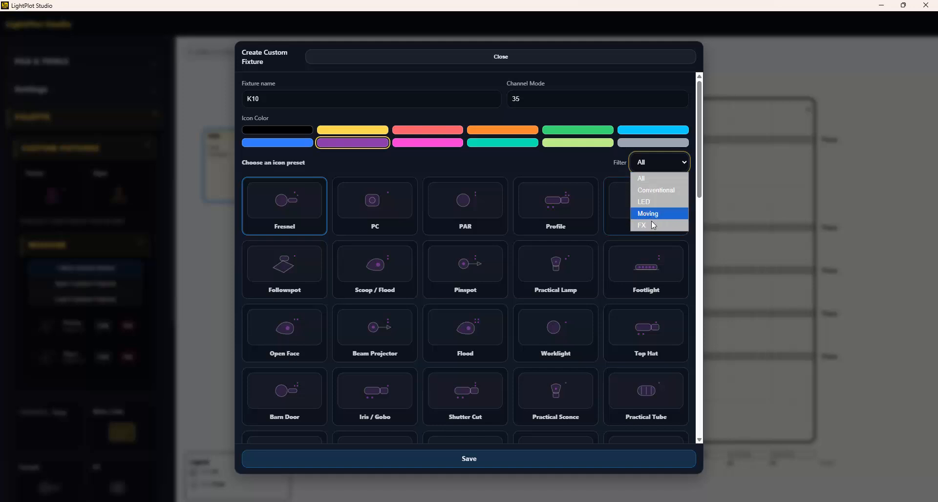
left_click(651, 214)
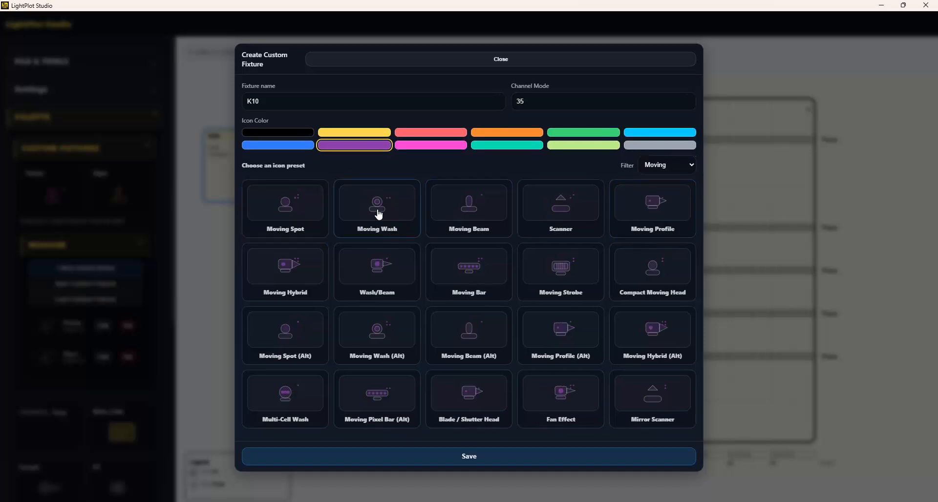
left_click(371, 215)
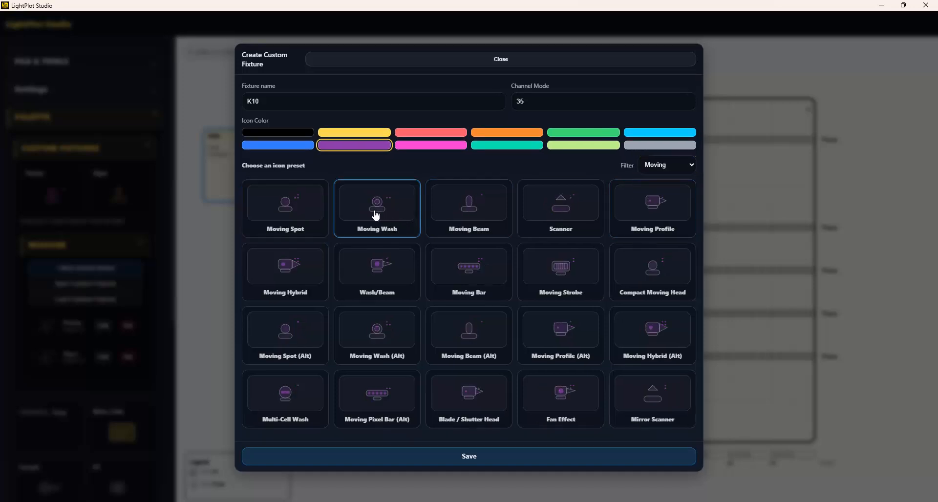
Step: Save the K10 fixture with a blue icon and place three on the truss near Y 7 m, at about X -1.3, 0.25 and 2.25 m
left_click(299, 146)
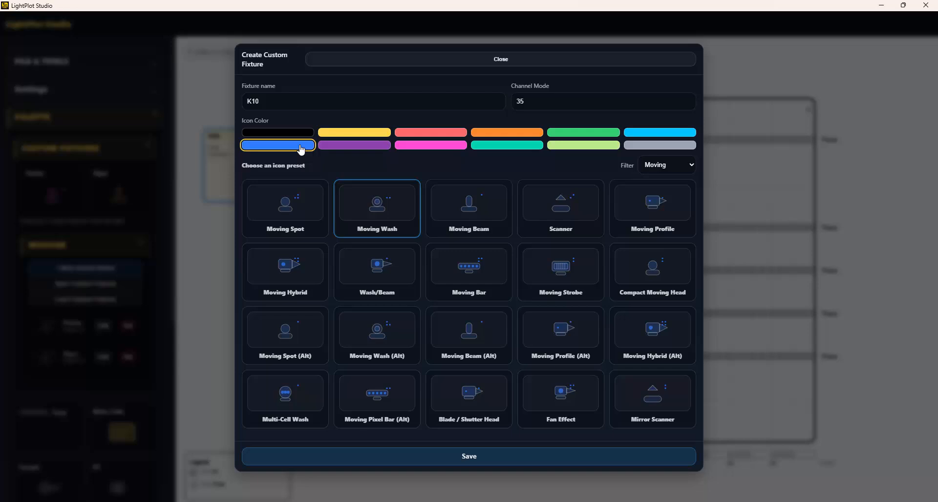
left_click(399, 456)
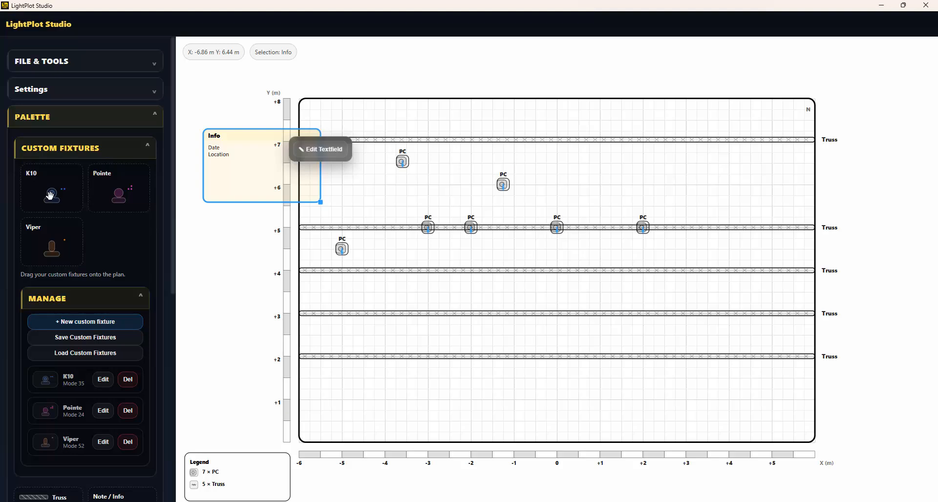
left_click_drag(50, 196, 499, 140)
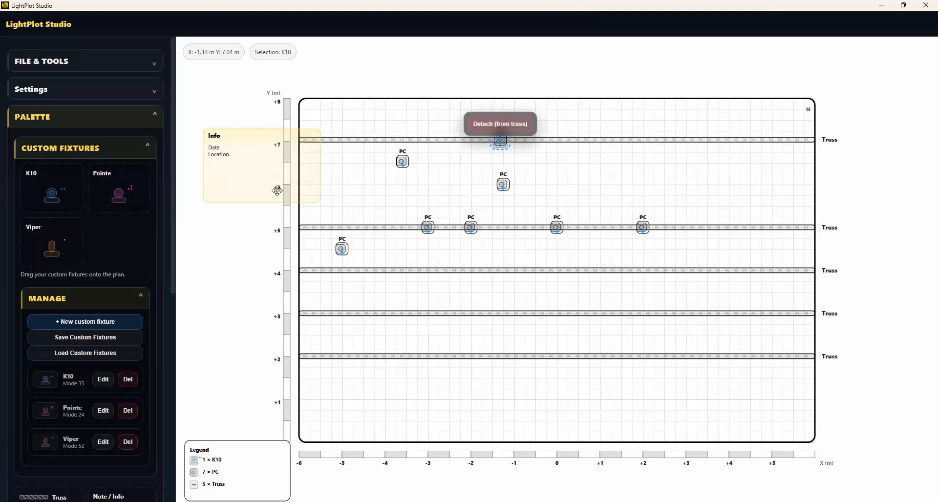
left_click(57, 196)
left_click(568, 141)
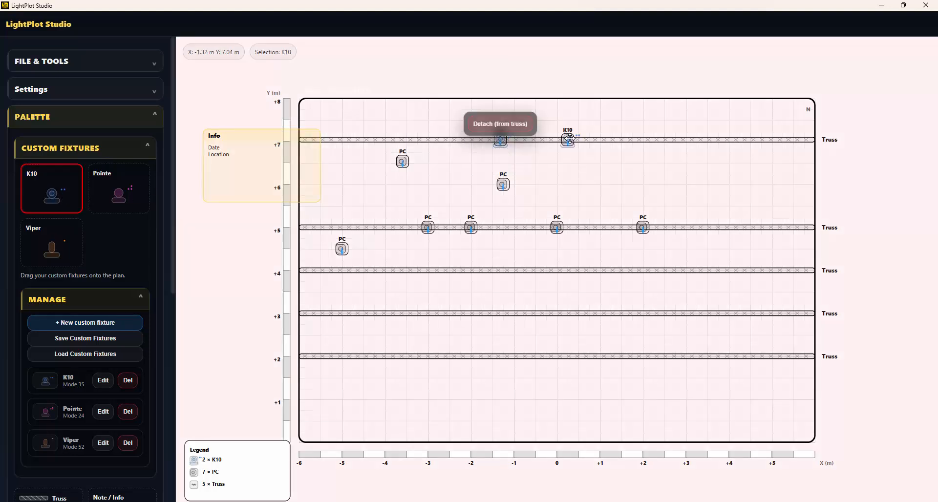
left_click(655, 141)
left_click(60, 203)
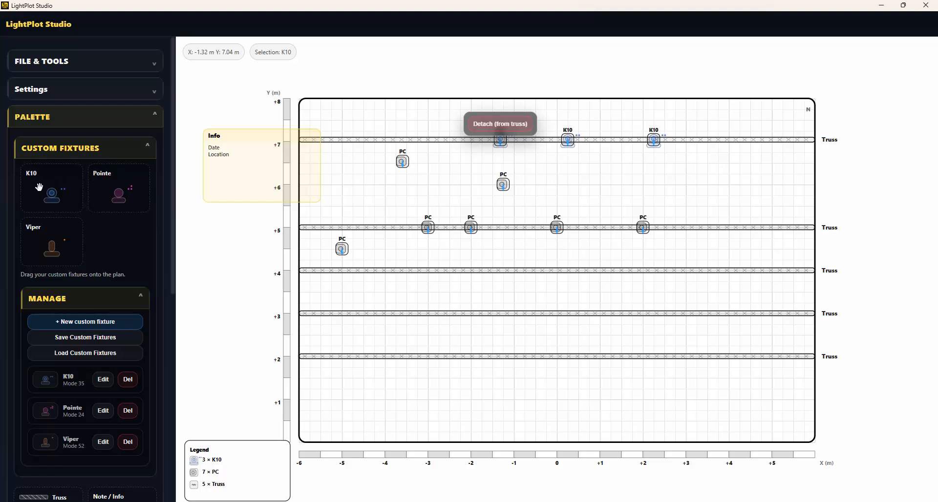
Step: Edit the K10 custom fixture: rename it My fixture, with channel mode 22, the Moving Hybrid preset and a pink icon colour
left_click(102, 380)
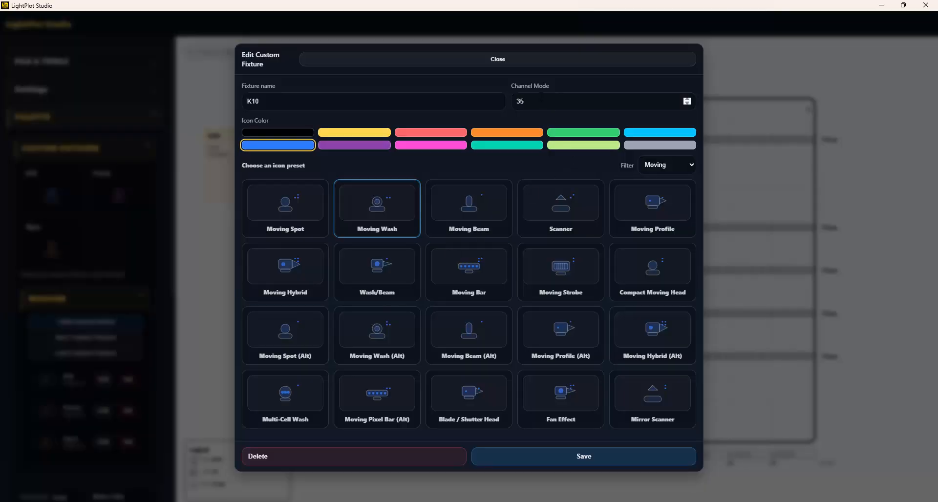
double_click(541, 99)
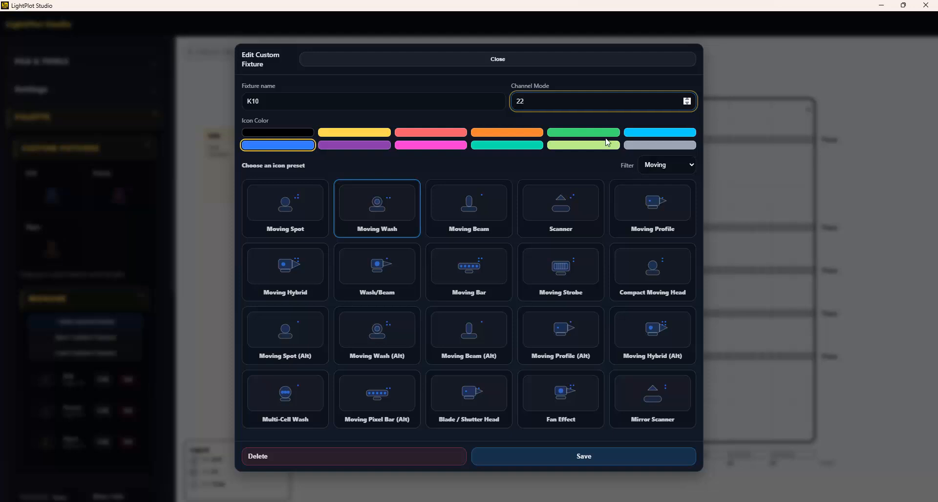
left_click(286, 277)
left_click(418, 152)
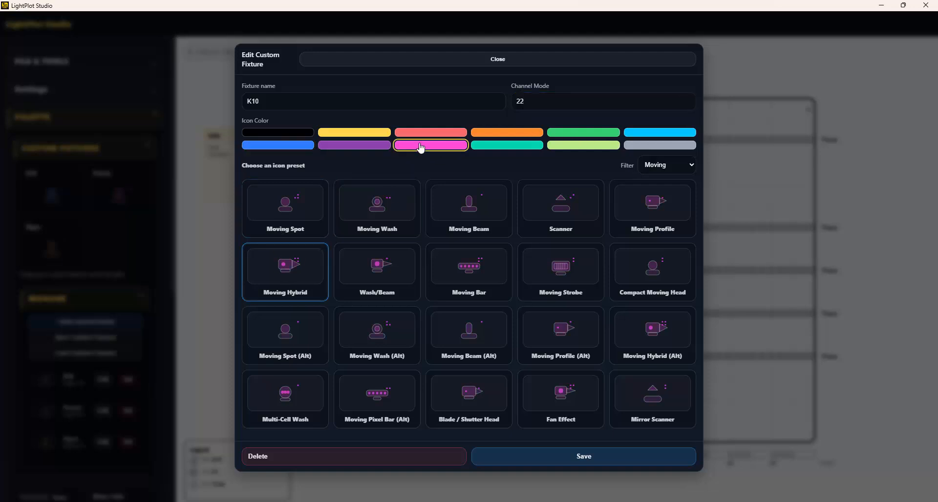
left_click(298, 101)
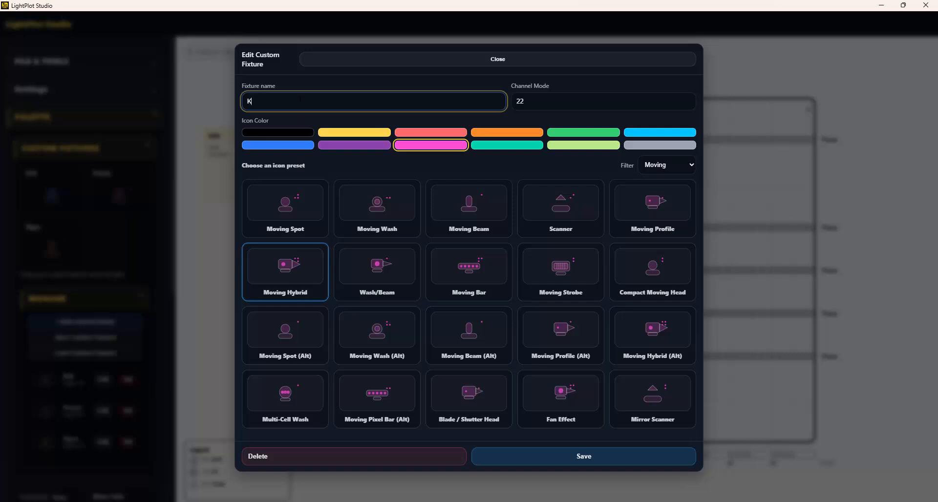
key("BackSpace")
type("Mz")
left_click(549, 456)
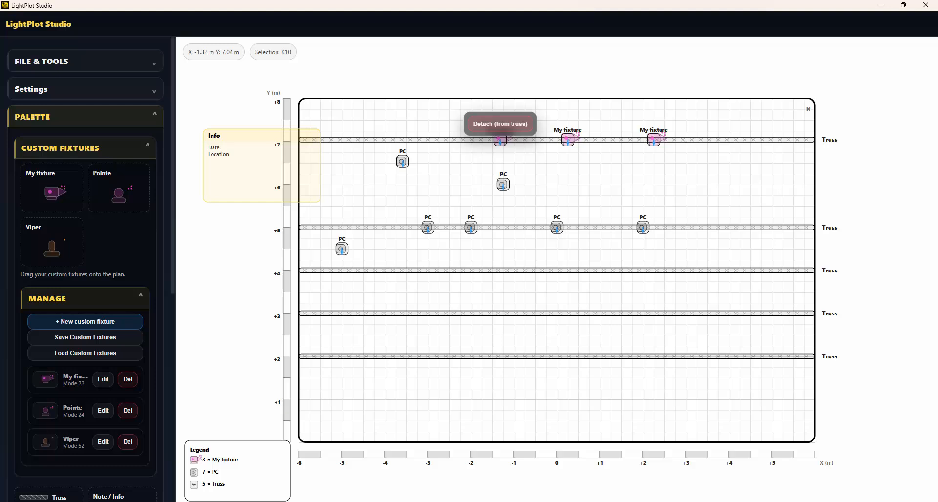
Step: Move the free-standing PC at Y 6 m down to X -1 m, Y 1 m, below the lowest truss
left_click(81, 148)
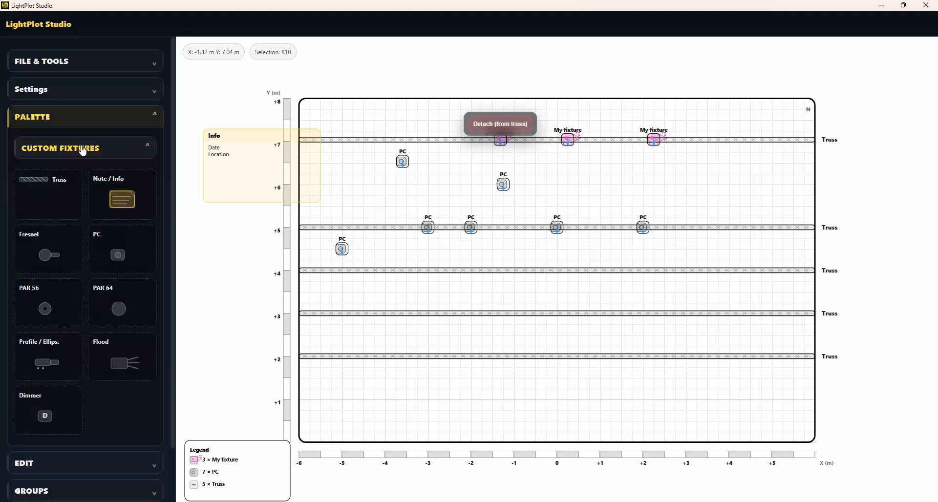
left_click(77, 122)
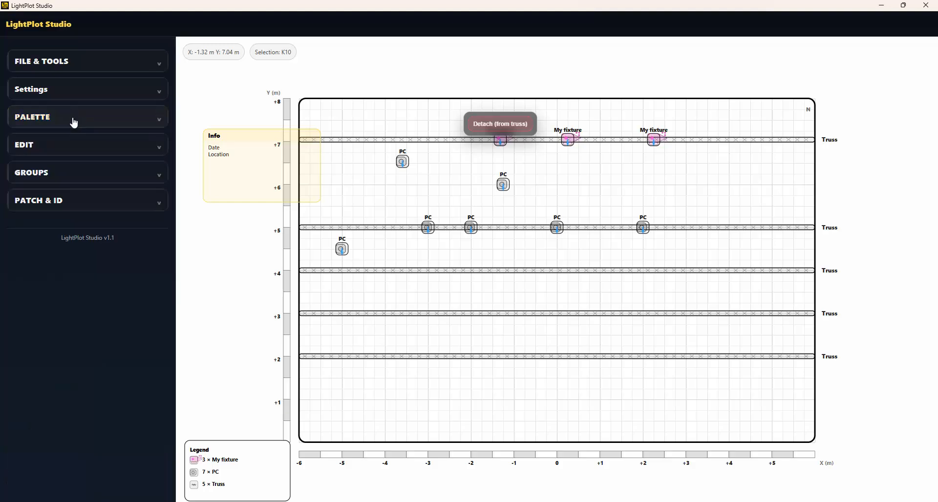
left_click(70, 146)
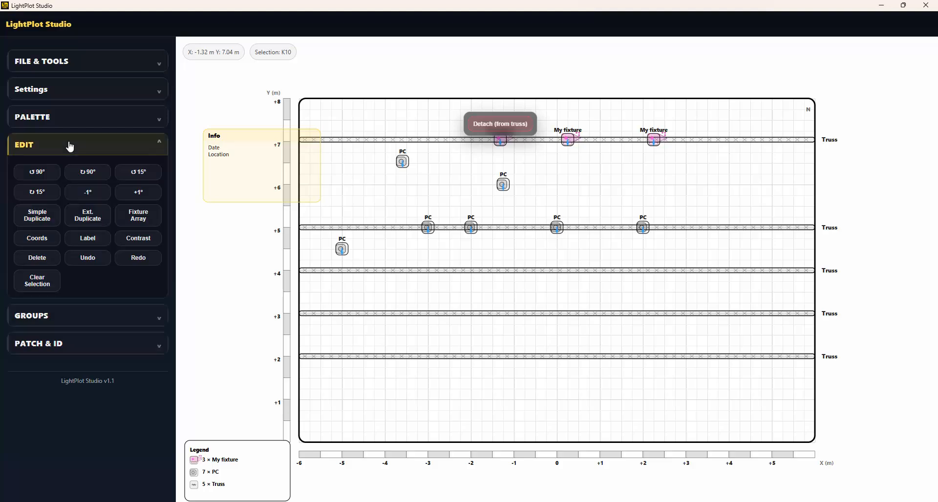
left_click_drag(503, 184, 517, 399)
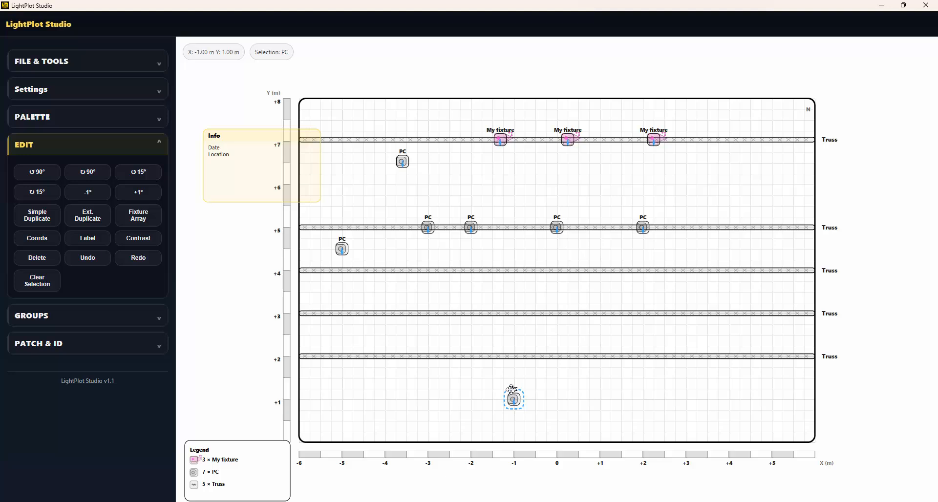
Step: Rotate the selected PC 90° counterclockwise three times, 90° clockwise twice, and 15° counterclockwise three times
left_click(38, 177)
left_click(38, 177)
left_click(38, 176)
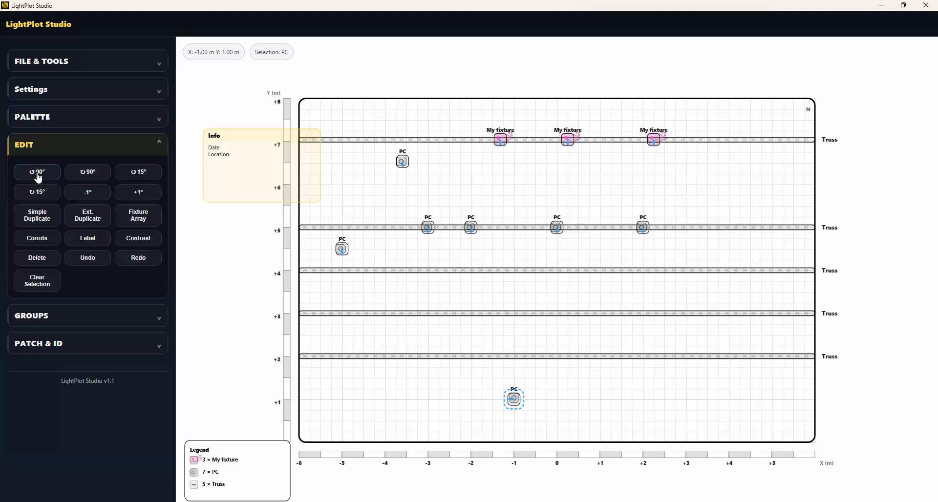
left_click(88, 175)
left_click(88, 176)
left_click(142, 175)
left_click(142, 174)
left_click(142, 175)
Step: Duplicate the rotated PC to X -4.75 m, Y 1.5 m, and make four extended duplicates from it with offsets X 1 m, Y 0 m
left_click(30, 218)
left_click_drag(525, 409, 356, 380)
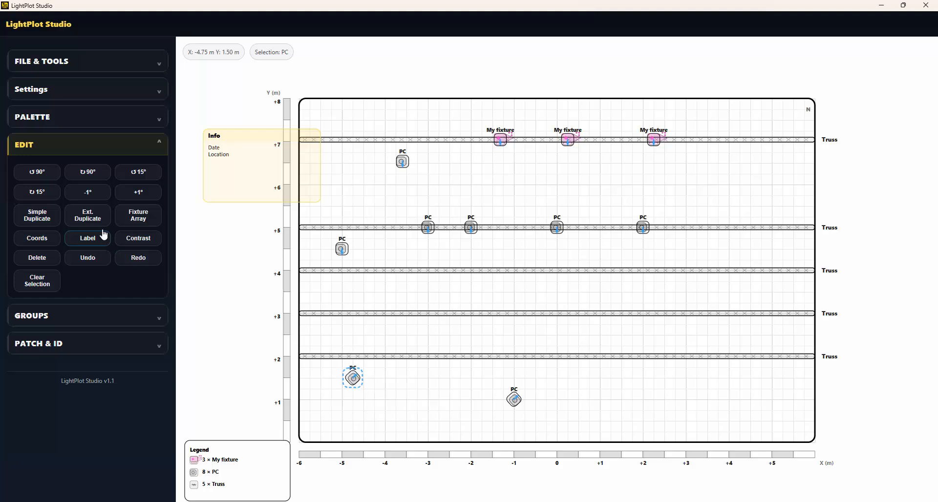
left_click(91, 214)
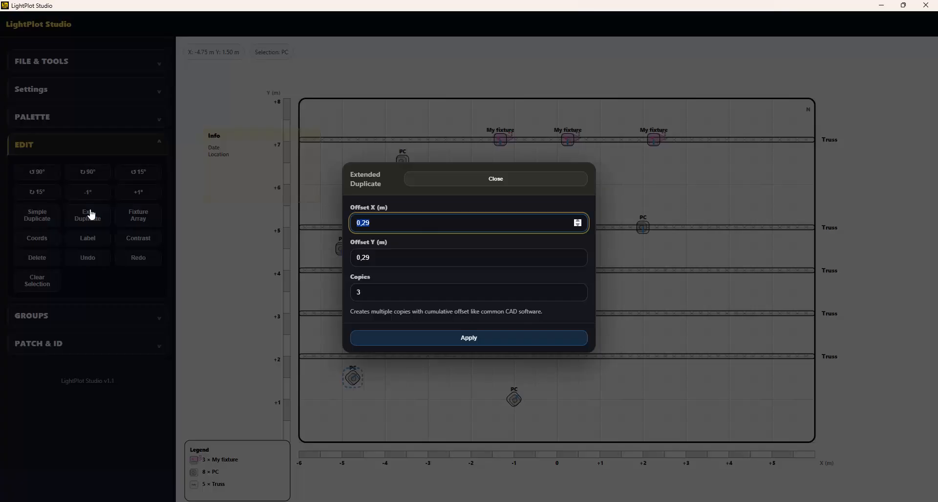
left_click(392, 223)
left_click(390, 258)
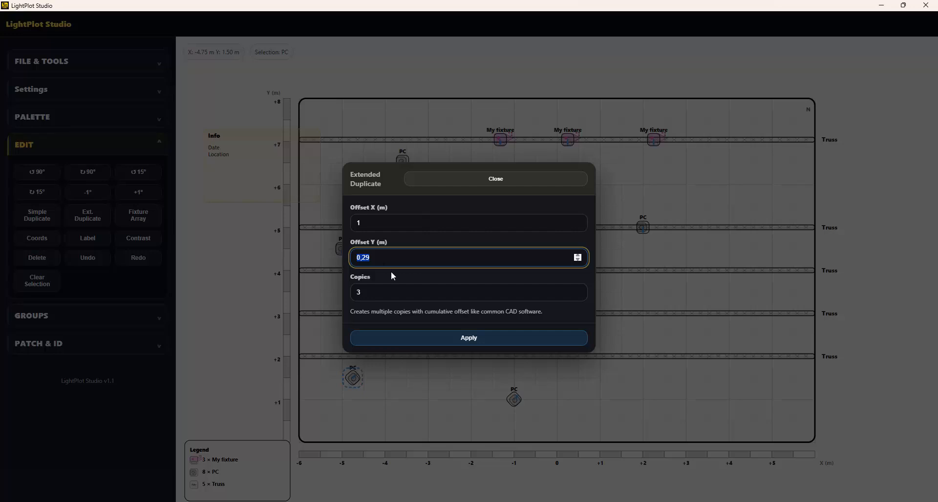
left_click(382, 287)
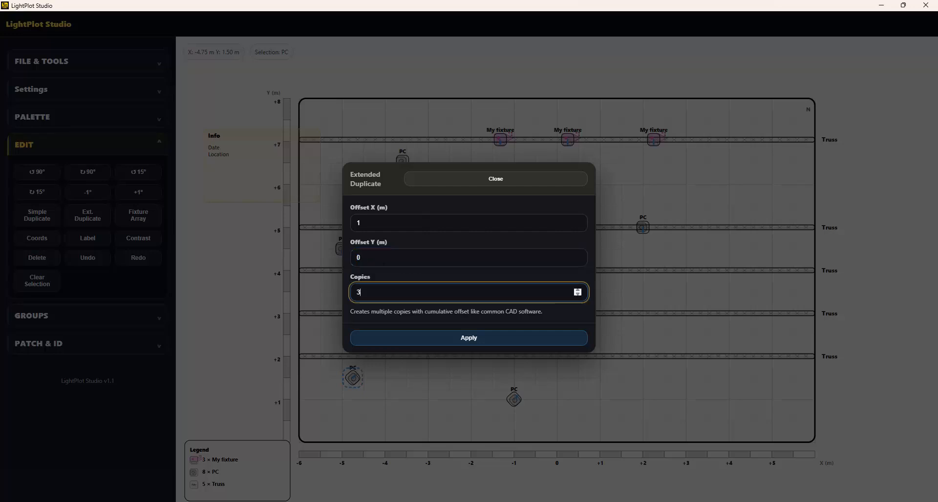
left_click(424, 342)
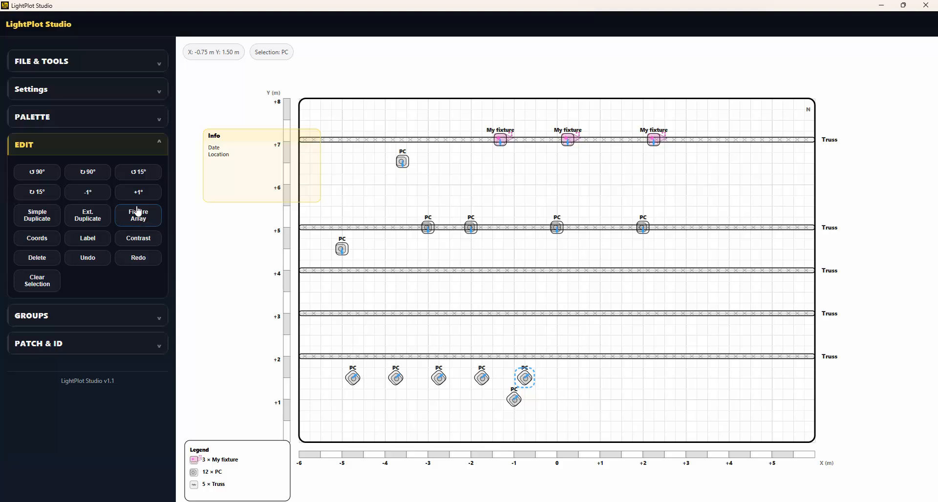
Step: Hang the free-standing PC at X -5 m on the truss at Y 3 m, and move that truss to Y -1 m
left_click_drag(341, 248, 342, 313)
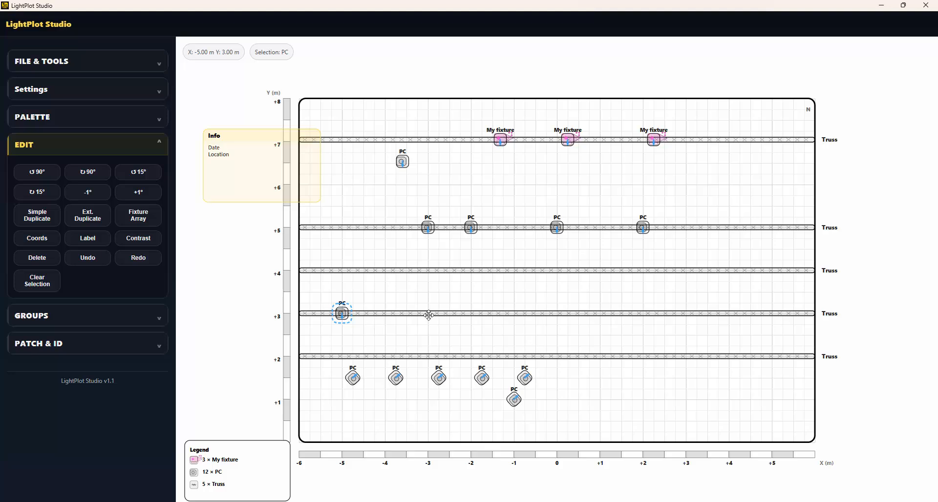
left_click_drag(429, 314, 428, 489)
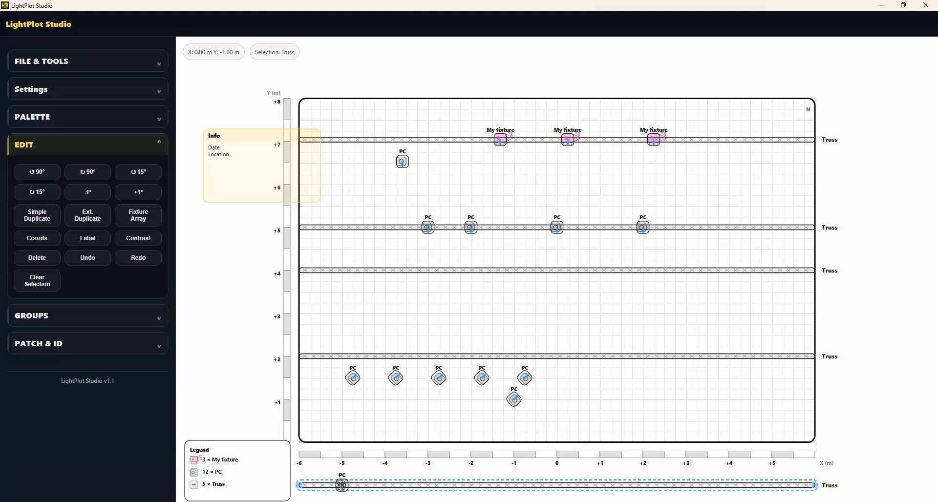
Step: Create a fixture array of eight PCs along the truss at Y -1 m, from the existing PC to end point X 5 m, Y -1 m
left_click(341, 485)
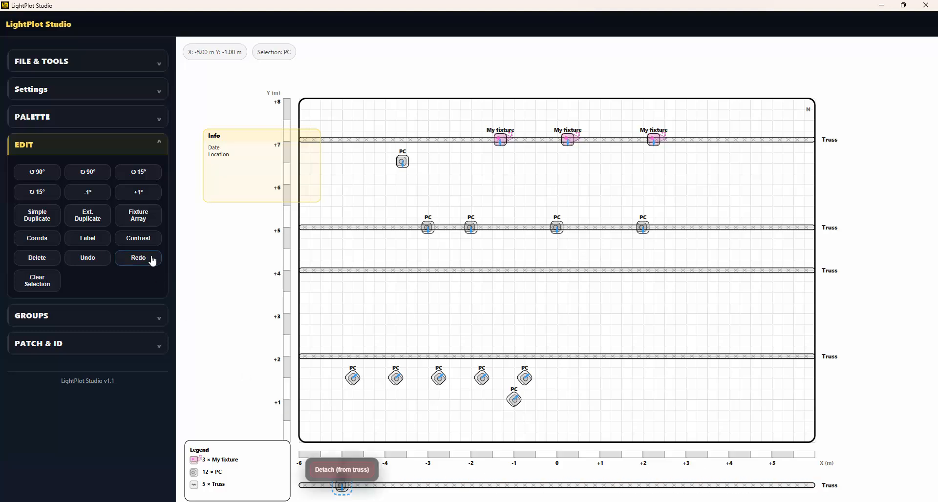
left_click(139, 218)
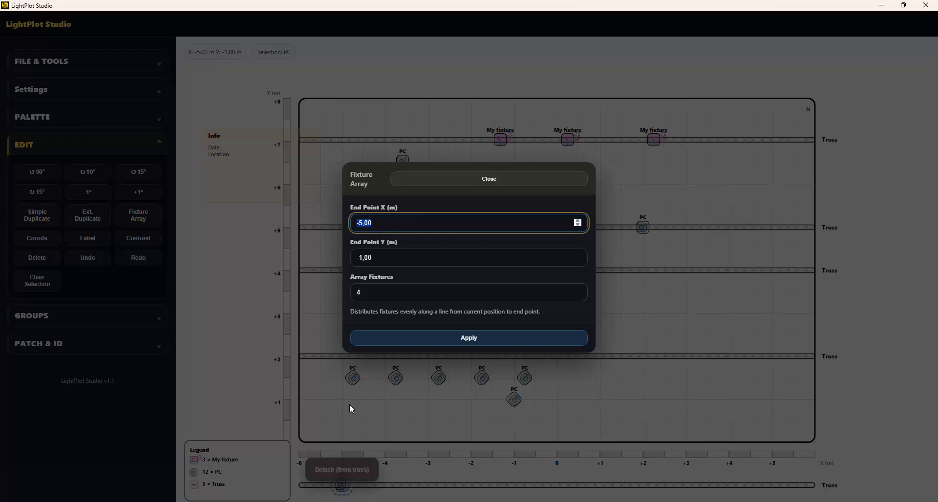
left_click(358, 223)
left_click_drag(382, 297, 346, 295)
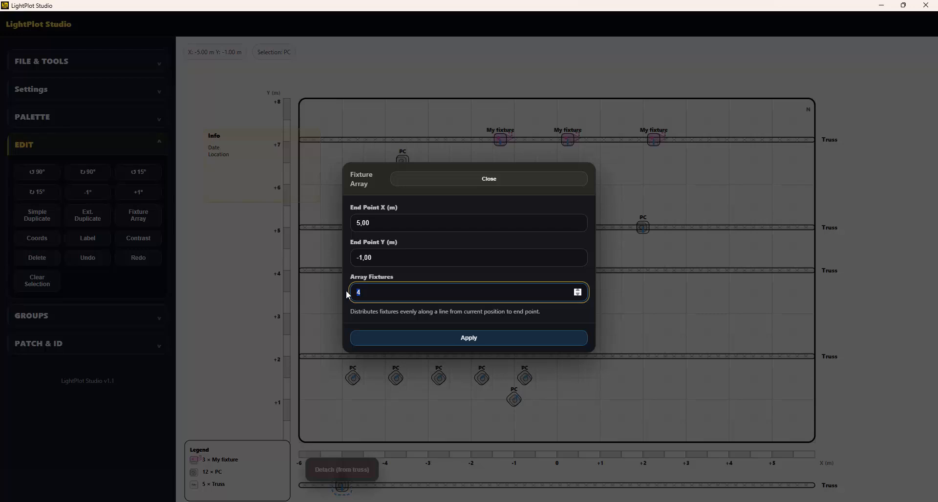
left_click(396, 338)
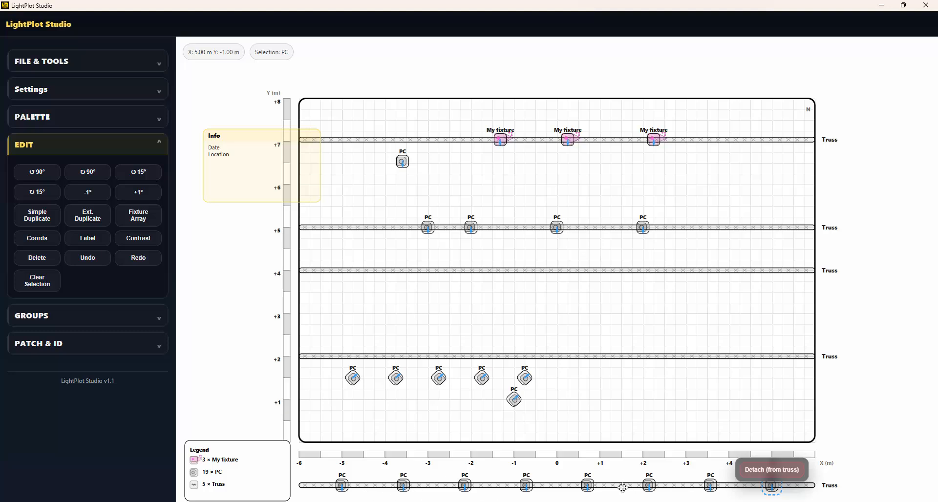
Step: Move the second PC on the truss at Y -1 m to X -3.5 m, then undo and redo the move
mouse_move(620, 486)
left_mouse_down()
mouse_move(621, 421)
mouse_move(621, 486)
left_mouse_up()
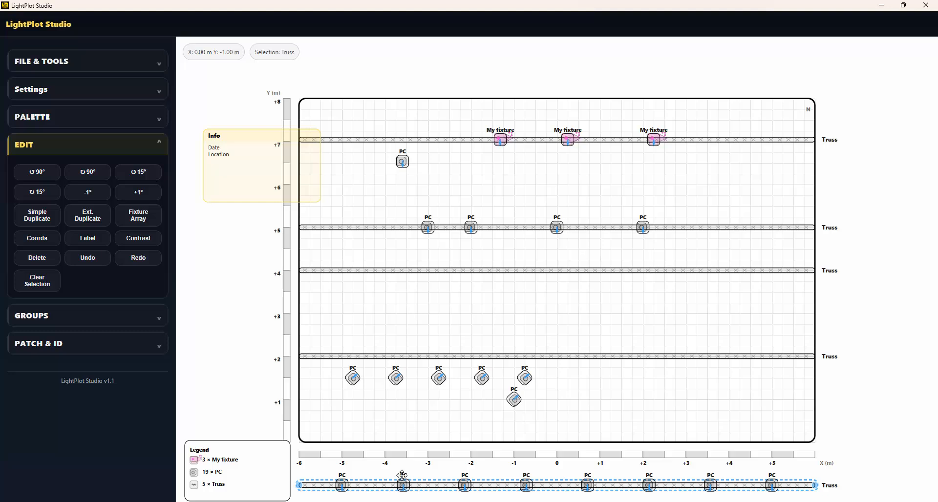
mouse_move(409, 474)
left_mouse_down()
mouse_move(411, 493)
mouse_move(413, 475)
left_mouse_up()
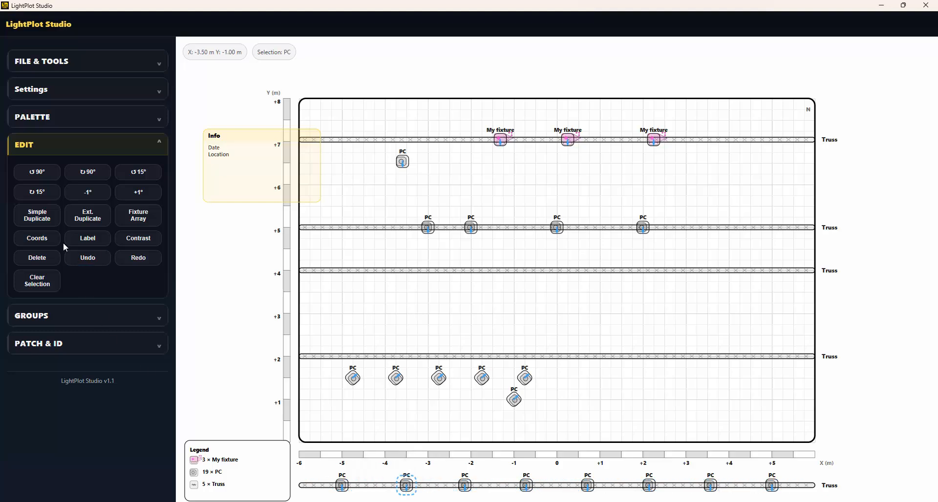
left_click(88, 258)
left_click(139, 259)
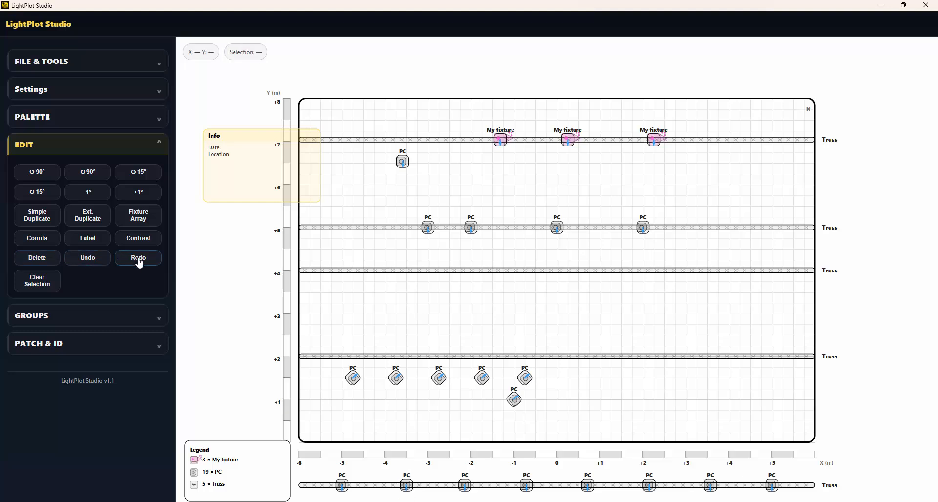
Step: Take the fourth PC out of the rotated row and set its coordinates to X 1.12 m, Y 4.56 m
left_click_drag(481, 377, 490, 318)
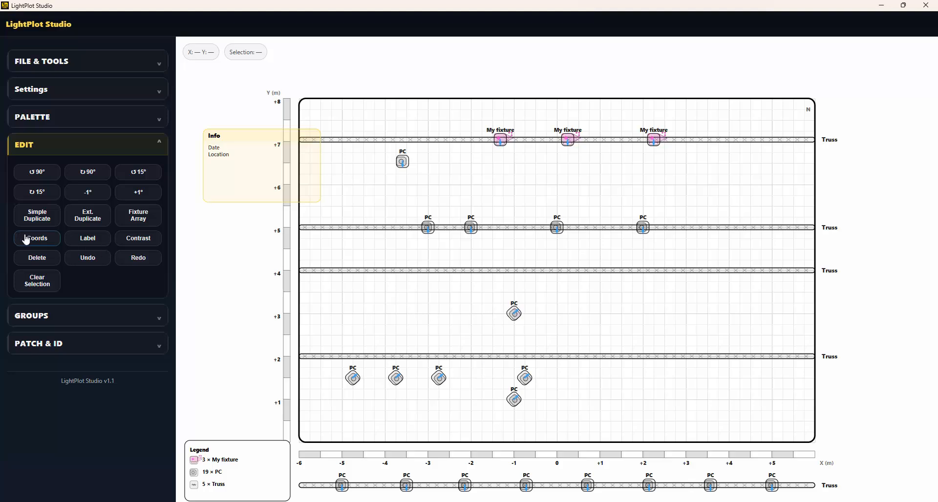
left_click(514, 313)
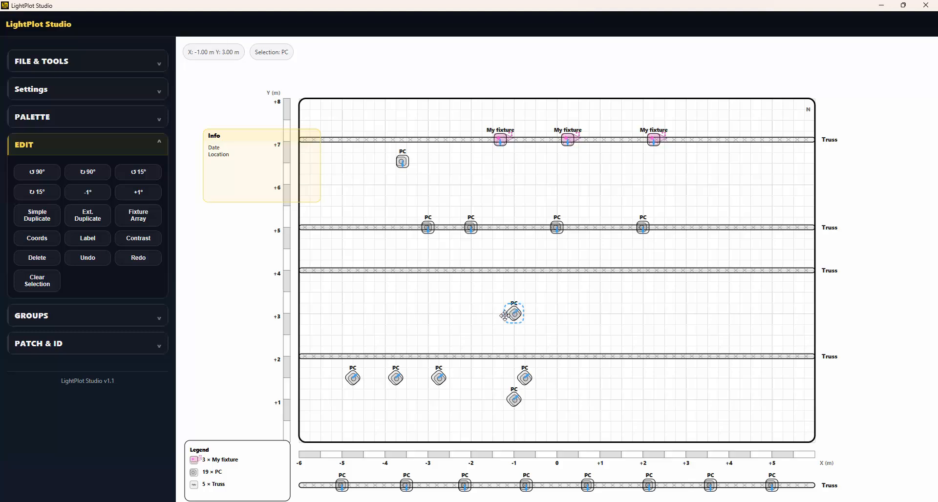
left_click(37, 238)
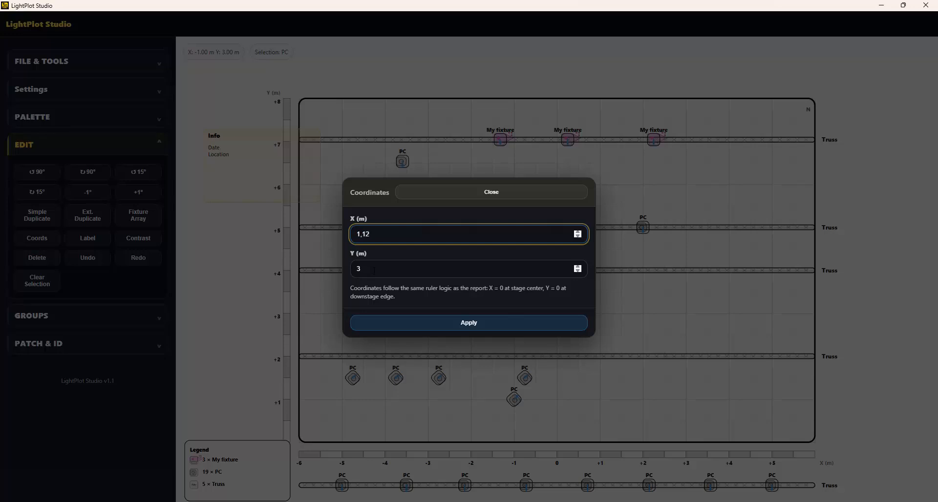
key("Tab")
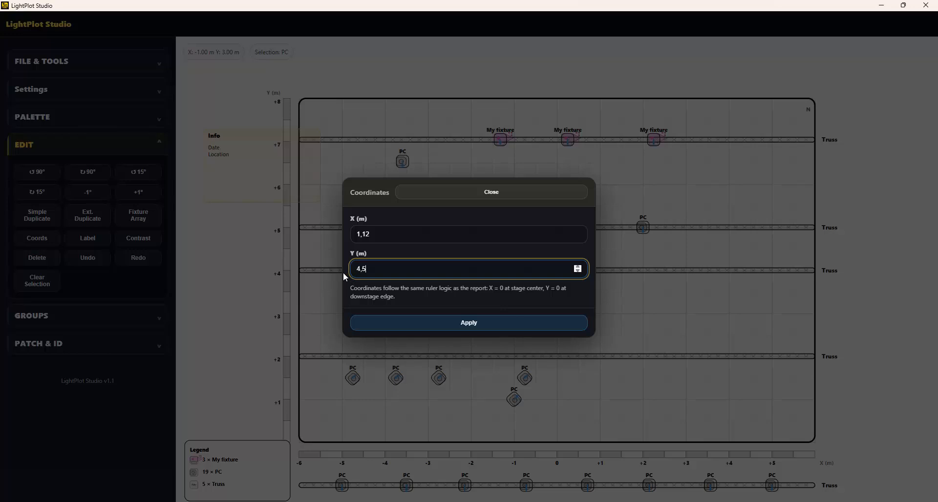
left_click(453, 324)
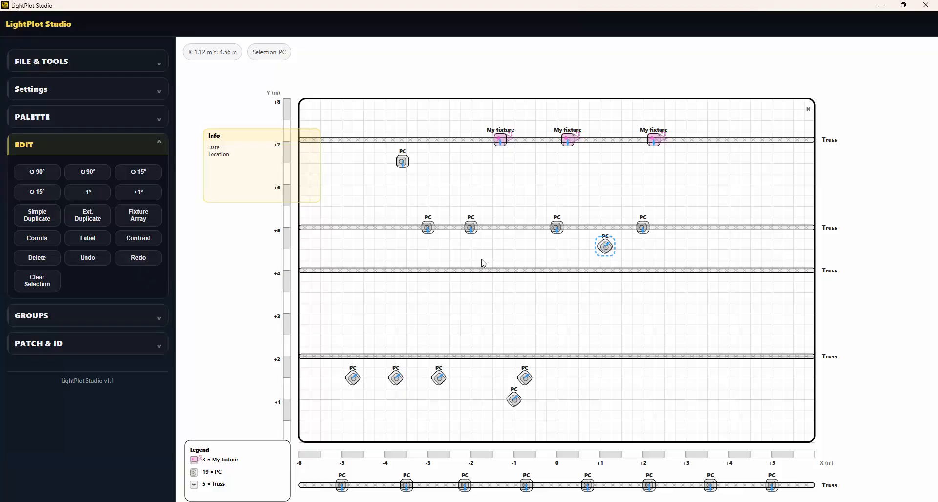
Step: Label the PC at X 1.12 m, Y 4.56 m "My Label" and the truss at Y 4 m "My Truss"
left_click(89, 239)
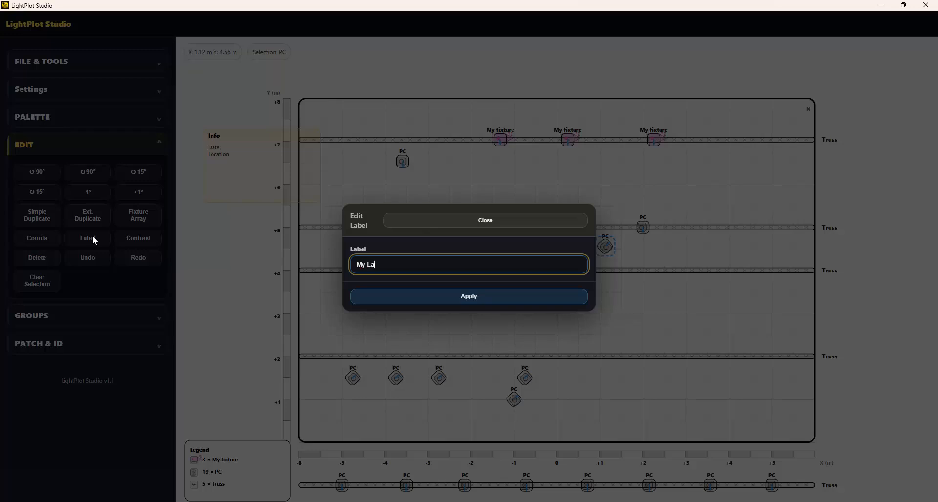
left_click(496, 297)
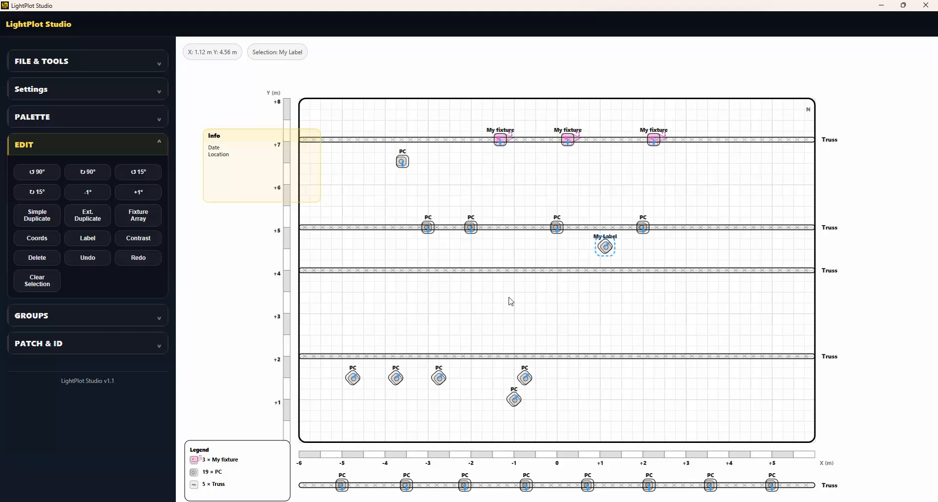
left_click(745, 271)
left_click(95, 240)
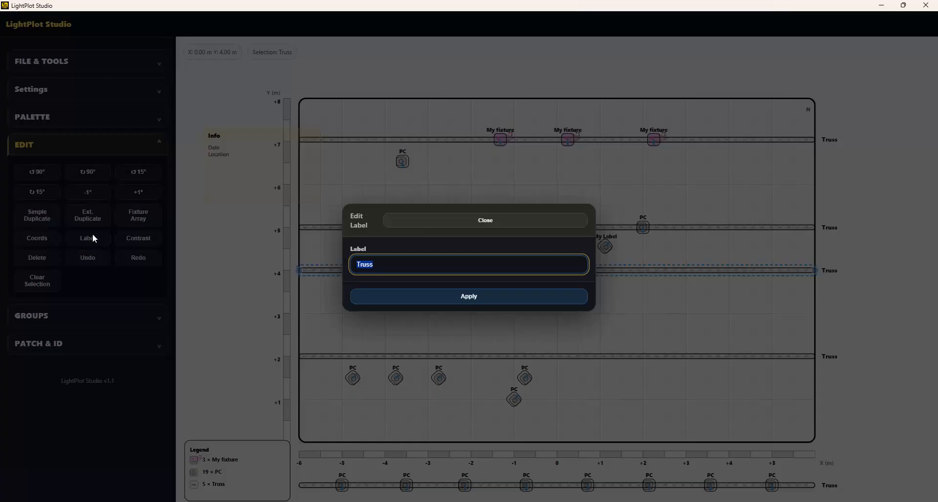
type("L")
key("BackSpace")
type("My")
key("Return")
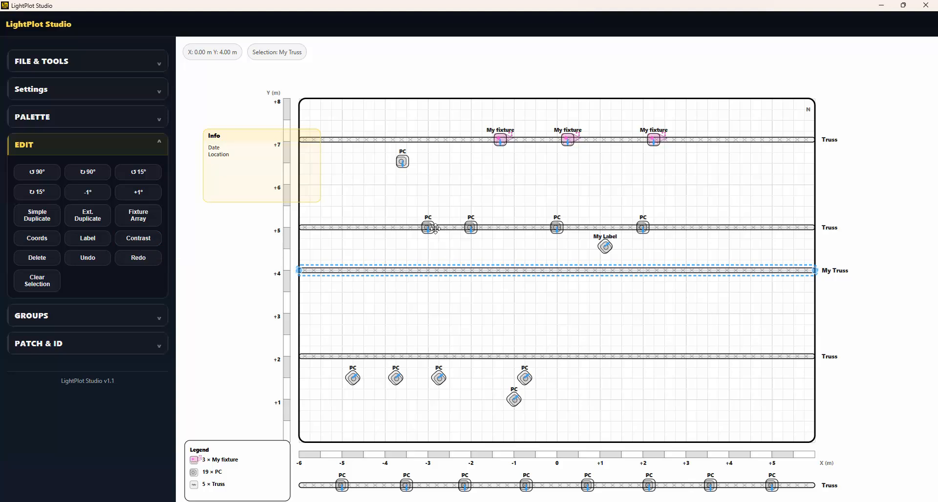
Step: Rotate the truss at Y 5 m by 90° counterclockwise with its PCs and move it to X -5 m
left_click(372, 228)
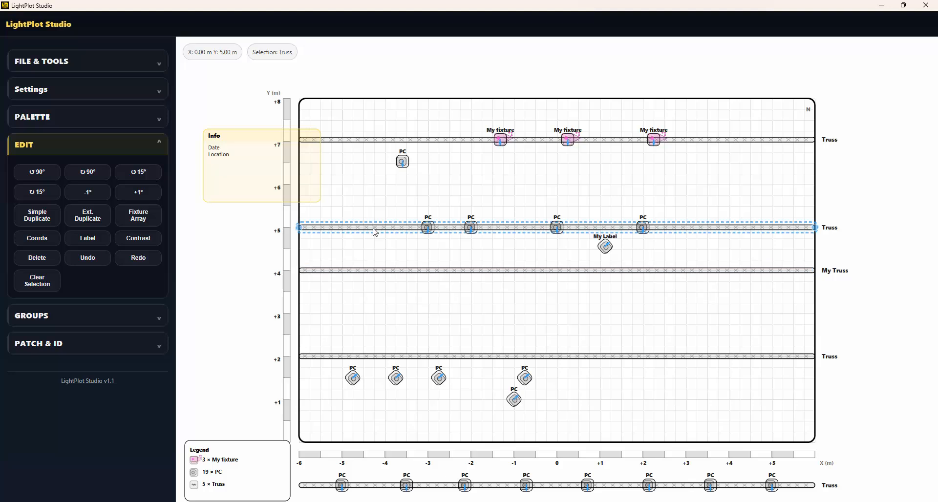
left_click(38, 172)
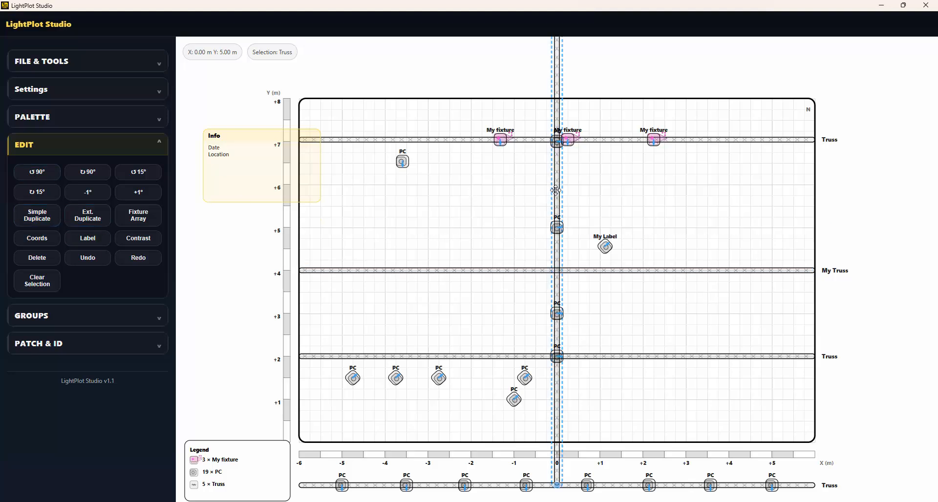
left_click_drag(555, 191, 331, 184)
left_click(358, 227)
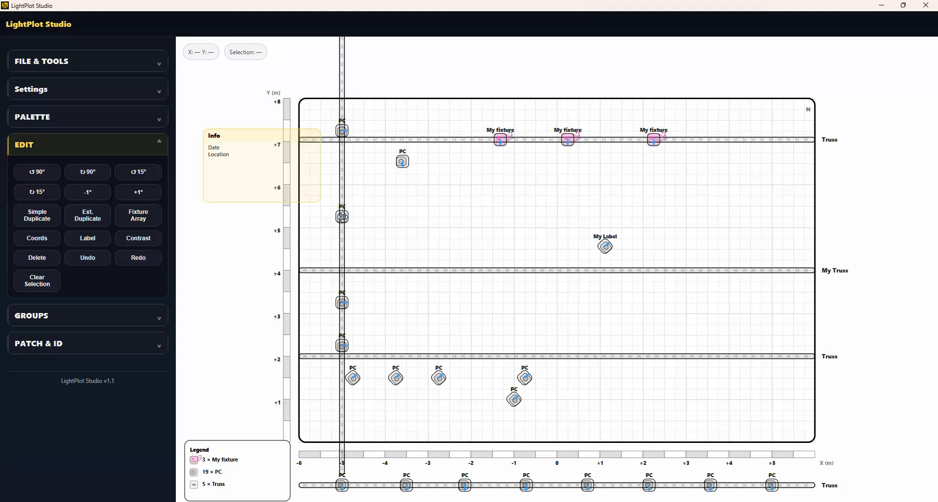
Step: Apply contrast to the PC at Y 5.25 m on the vertical truss
left_click(342, 217)
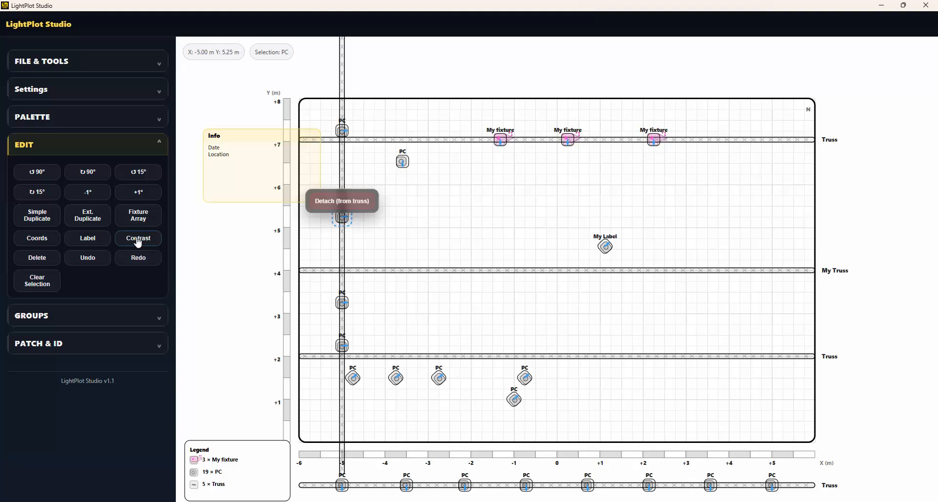
left_click(489, 231)
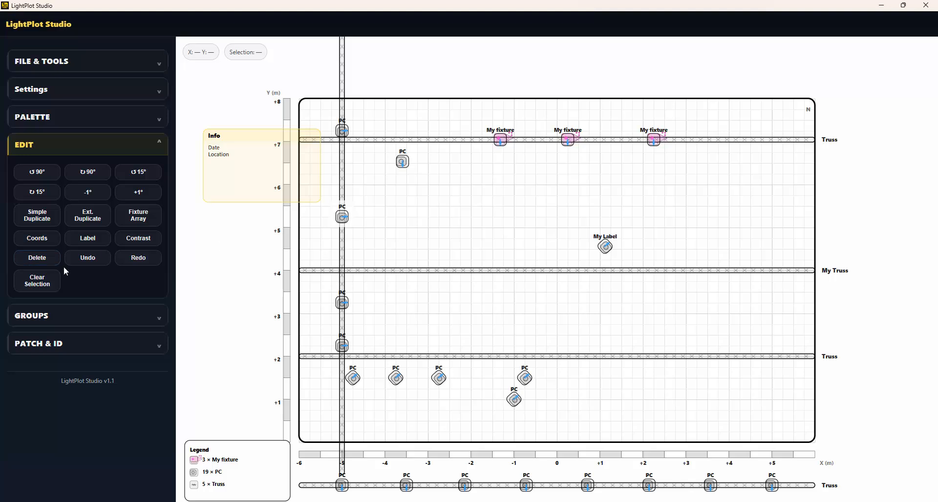
left_click(341, 217)
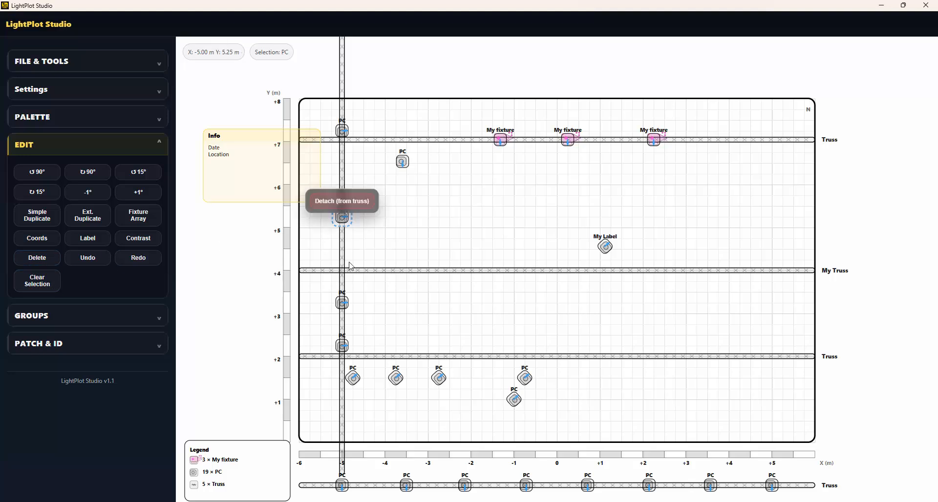
Step: Select the three lower PCs on the vertical truss together with the free-standing PC at X -3.59 m, and clear the selection
left_click(342, 303)
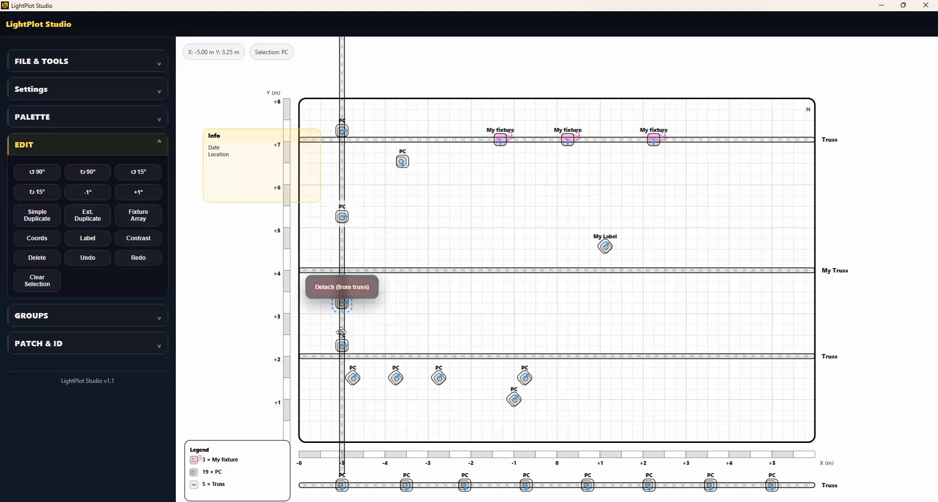
left_click(341, 345, "shift")
left_click(342, 217, "shift")
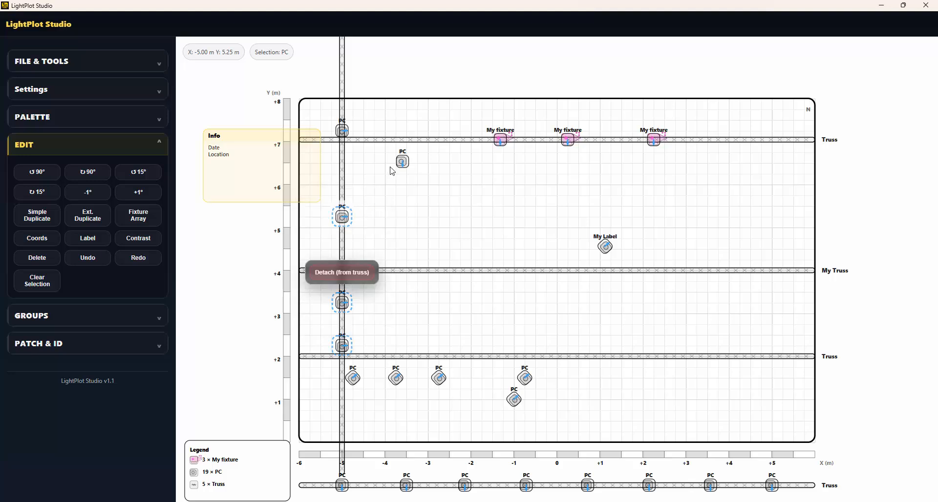
left_click(405, 164, "shift")
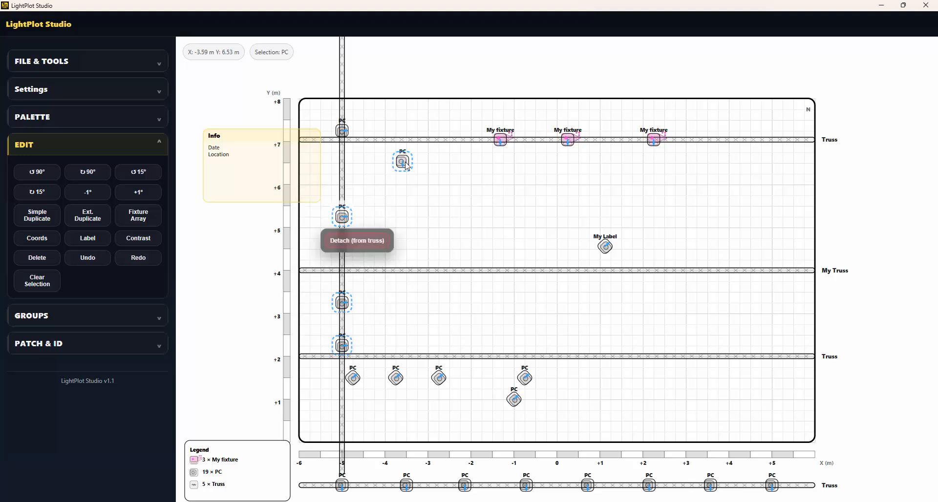
left_click(37, 286)
Step: Store all eight PCs on the truss at Y -1 m as a group named Frontlights
left_click(47, 155)
left_click(52, 179)
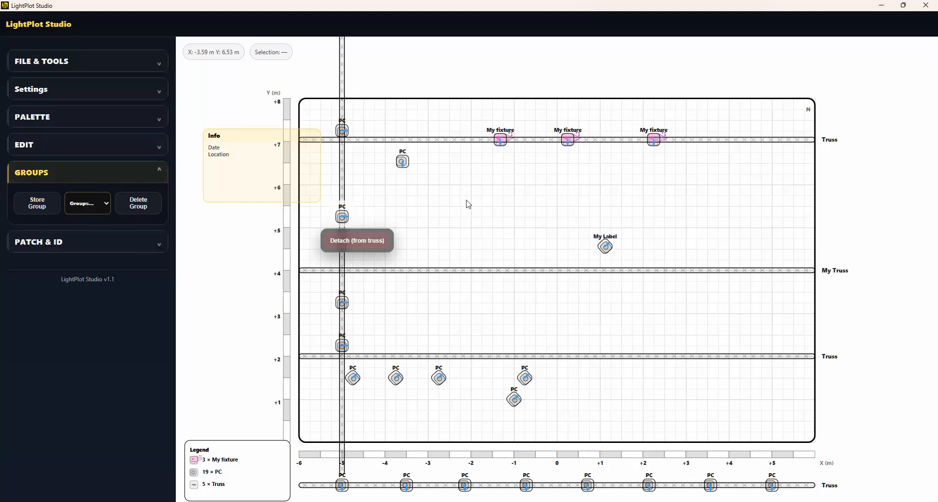
left_click(487, 206)
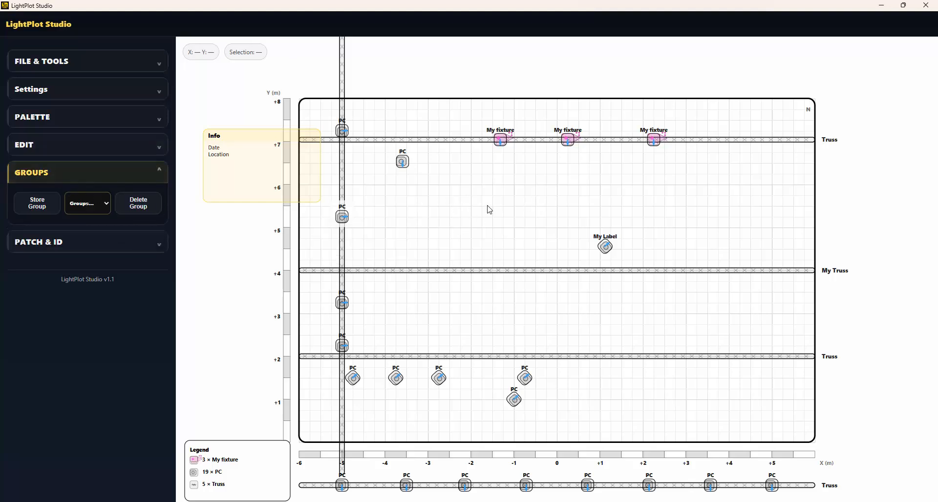
left_click(342, 485)
left_click(405, 486)
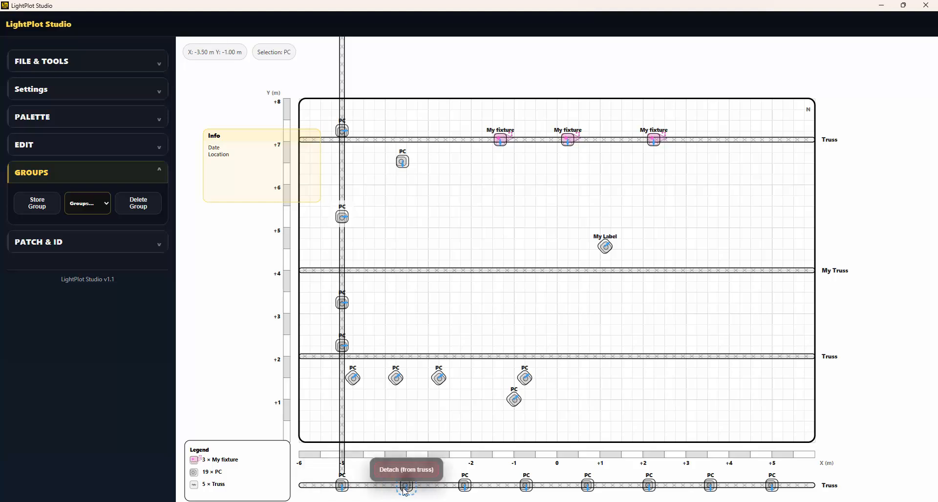
left_click(342, 485, "shift")
left_click(465, 485, "shift")
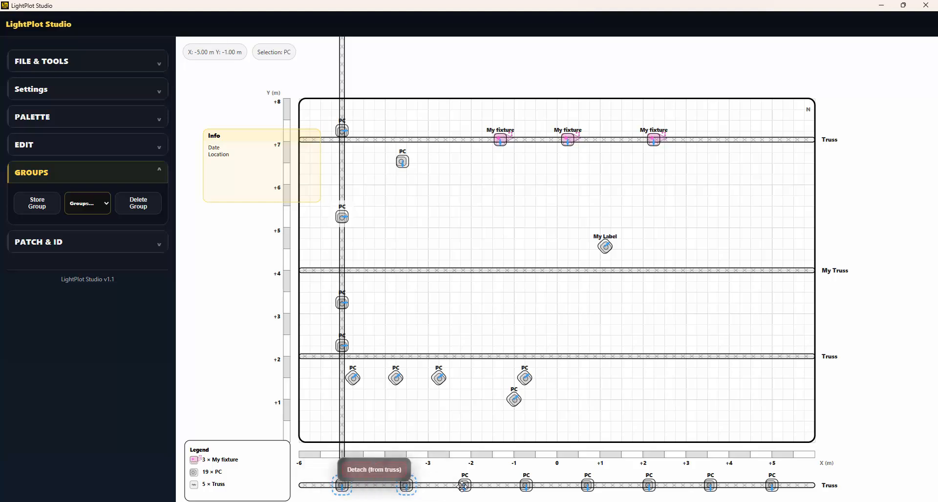
left_click(527, 485, "shift")
left_click(587, 485, "shift")
left_click(648, 487, "shift")
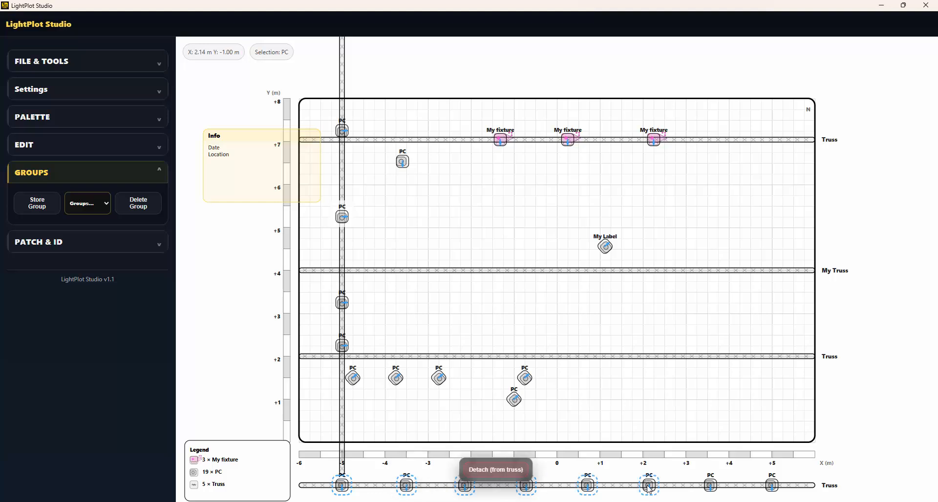
left_click(711, 486, "shift")
left_click(771, 485, "shift")
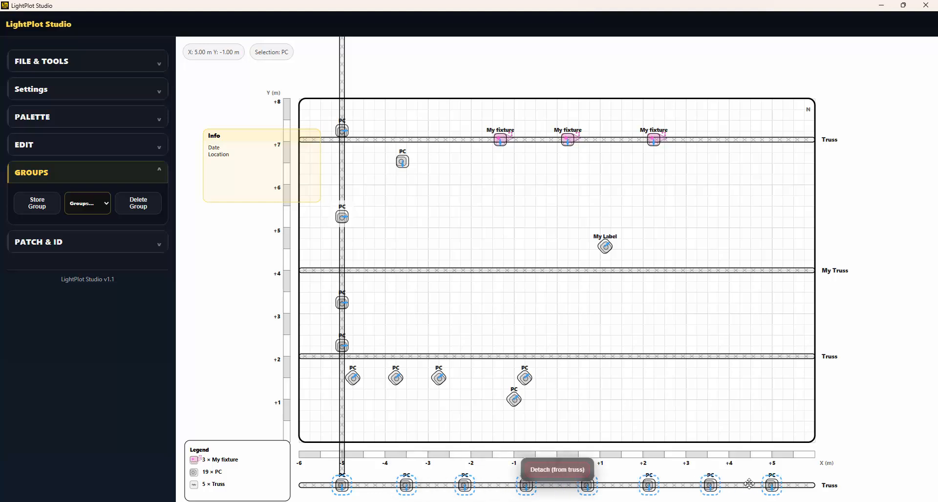
left_click(32, 205)
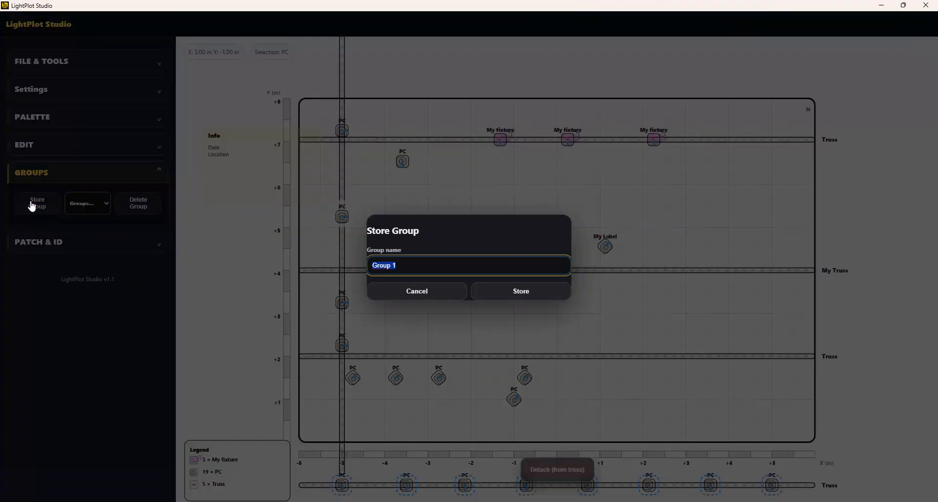
type("Frontlights")
left_click(541, 292)
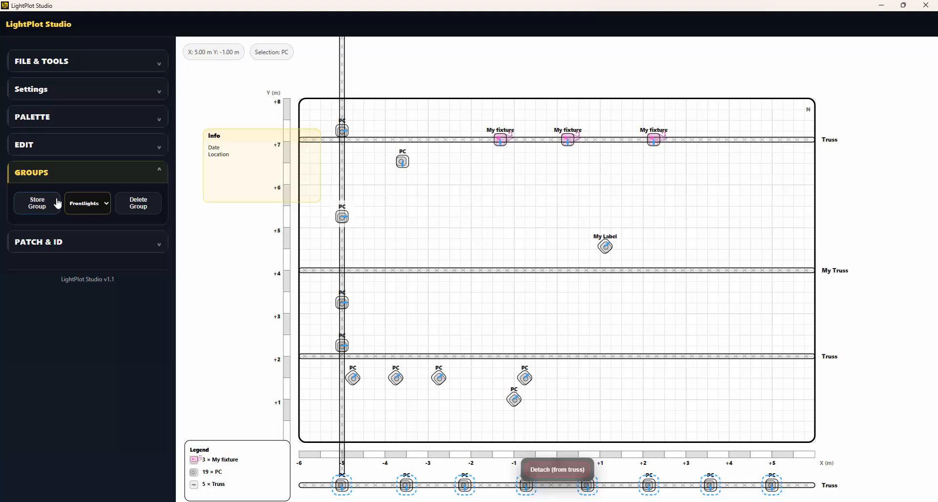
Step: Recall the stored Frontlights group from a cleared selection, and deselect its fixtures
key("Escape")
left_click(98, 203)
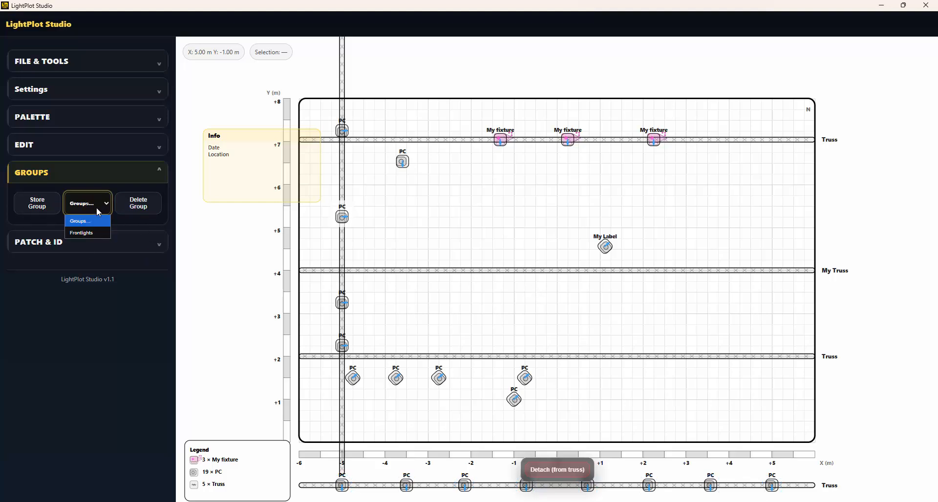
left_click(84, 233)
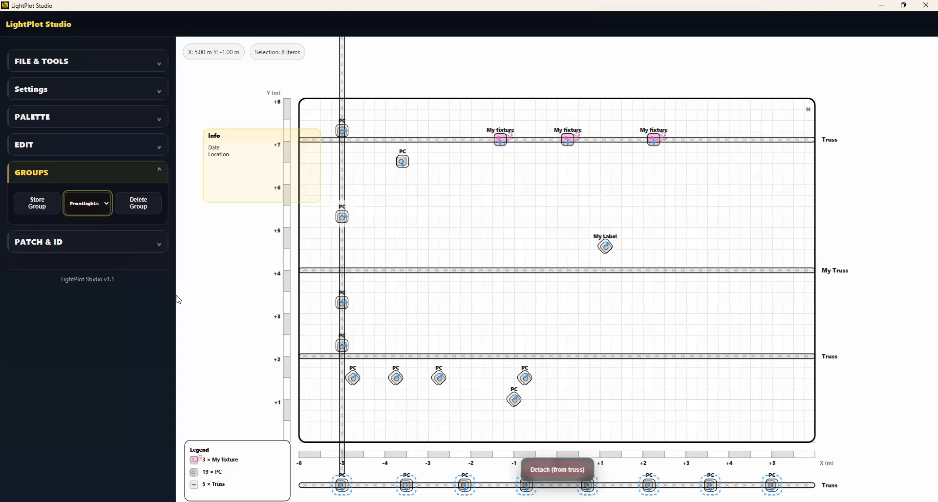
left_click(98, 151)
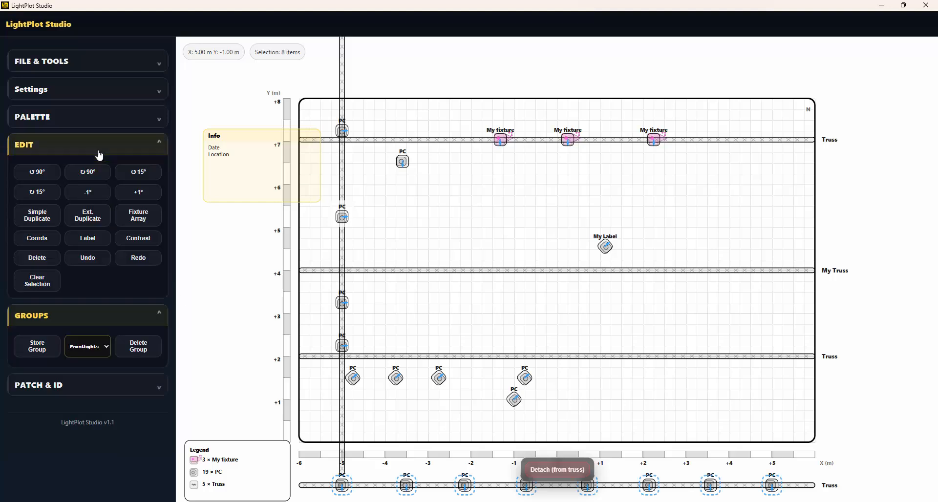
left_click(98, 154)
left_click(93, 179)
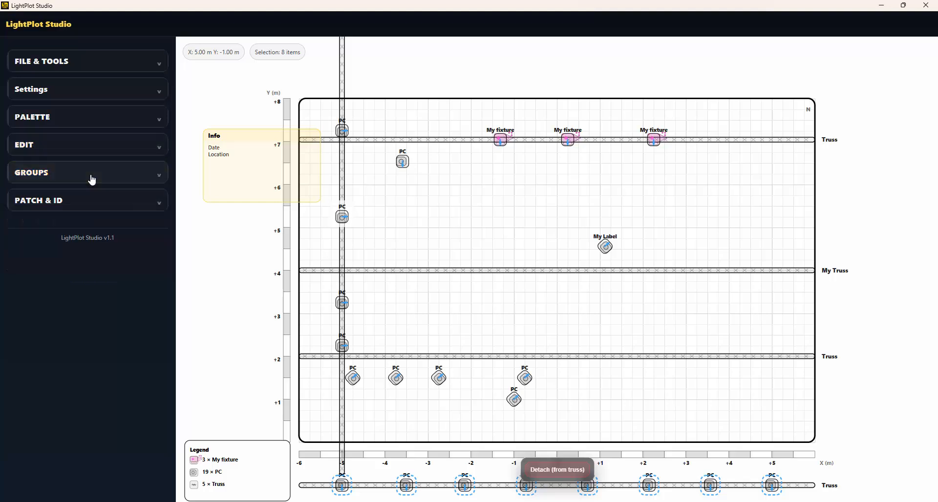
key("Escape")
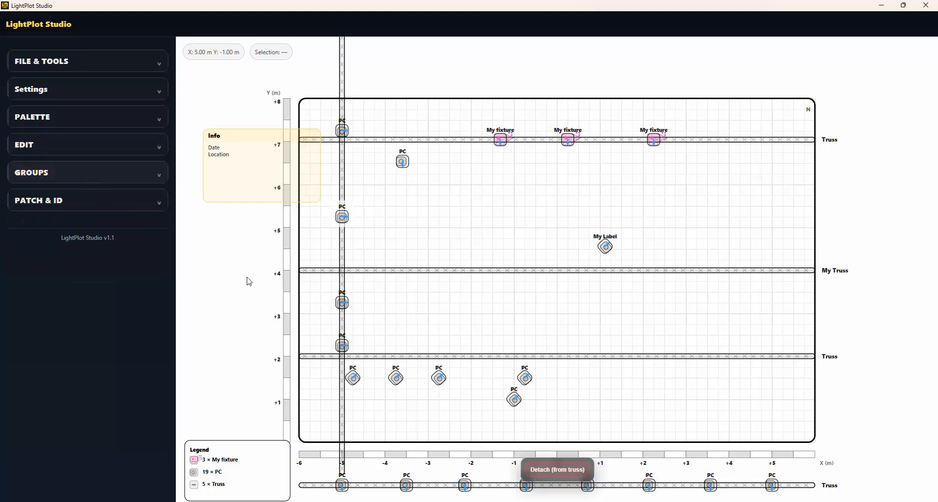
Step: Patch the free-standing PC at X -3.59 m, Y 6.53 m to DMX address 1.1
left_click(72, 204)
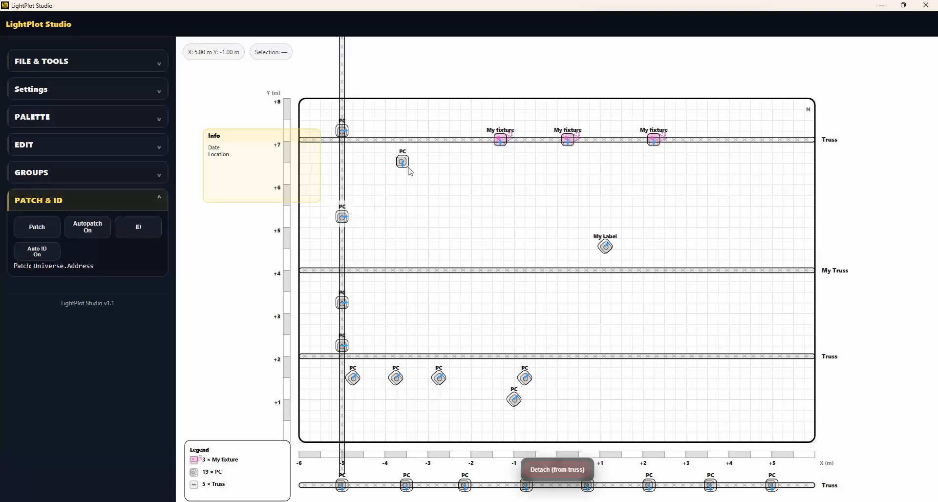
left_click_drag(403, 165, 404, 165)
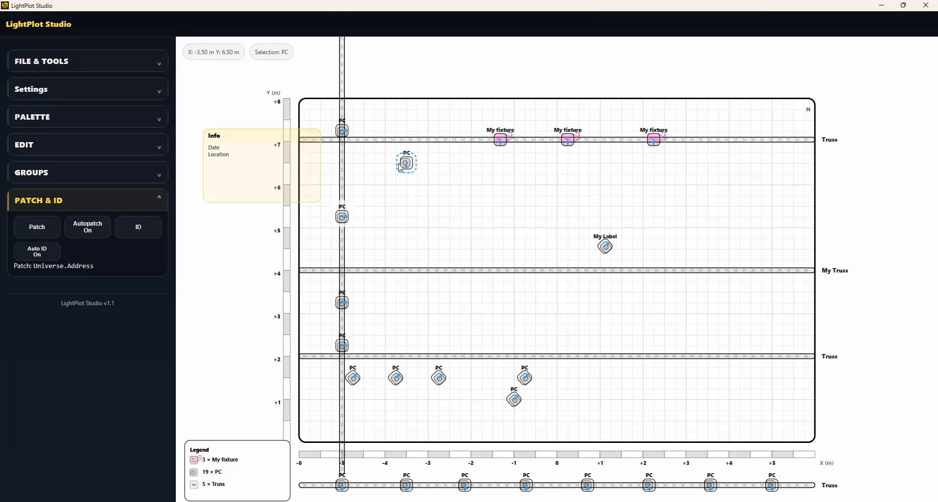
key("ctrl+z")
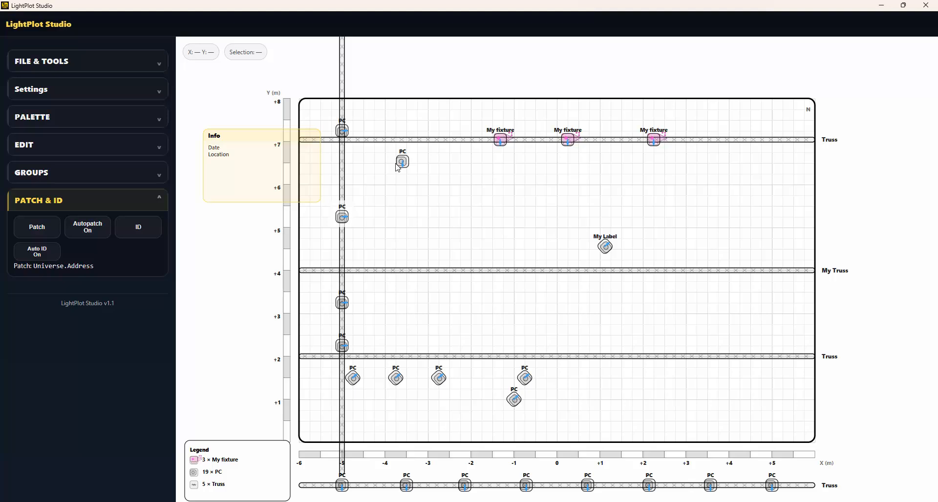
left_click(402, 163)
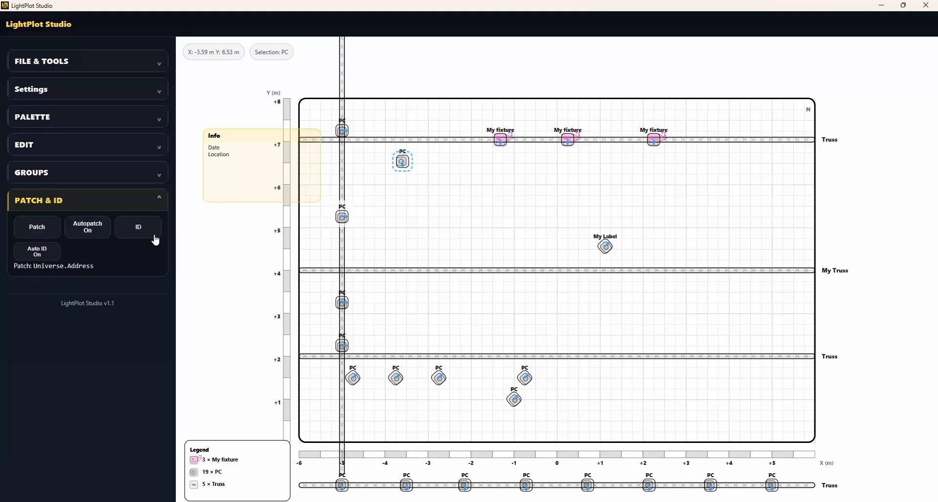
left_click(37, 227)
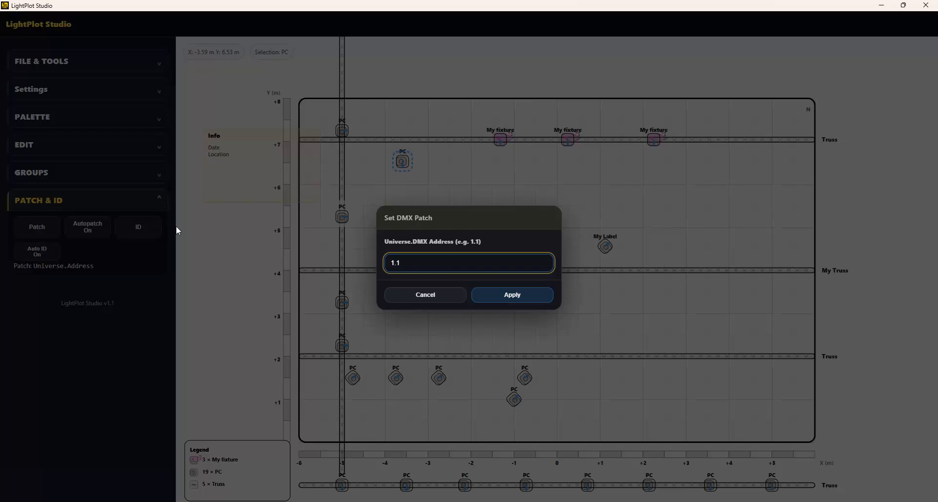
left_click(501, 295)
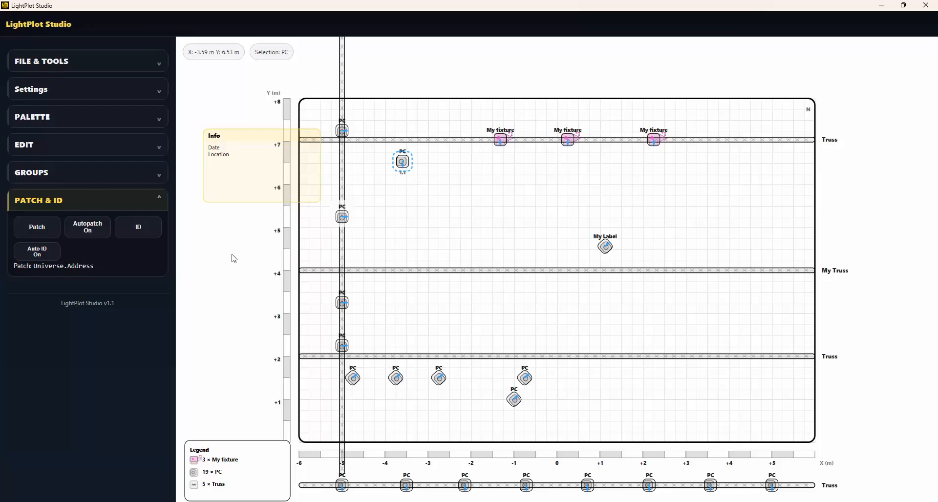
Step: Turn on Autopatch with start address 2.13 and a channel offset of 12
left_click(87, 227)
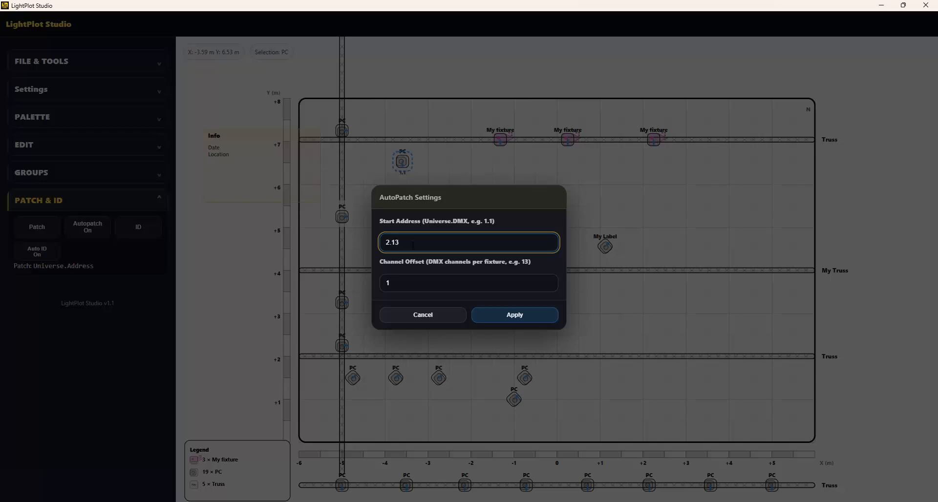
key("Tab")
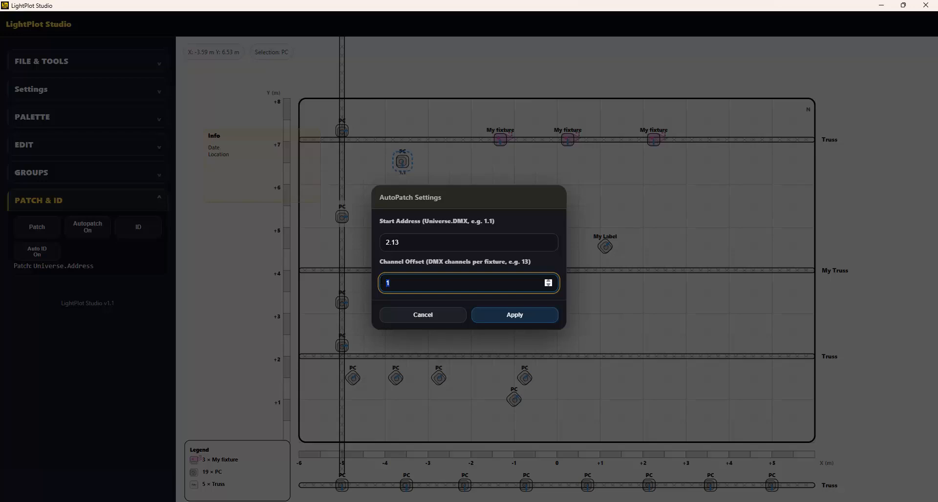
type("12")
left_click(503, 312)
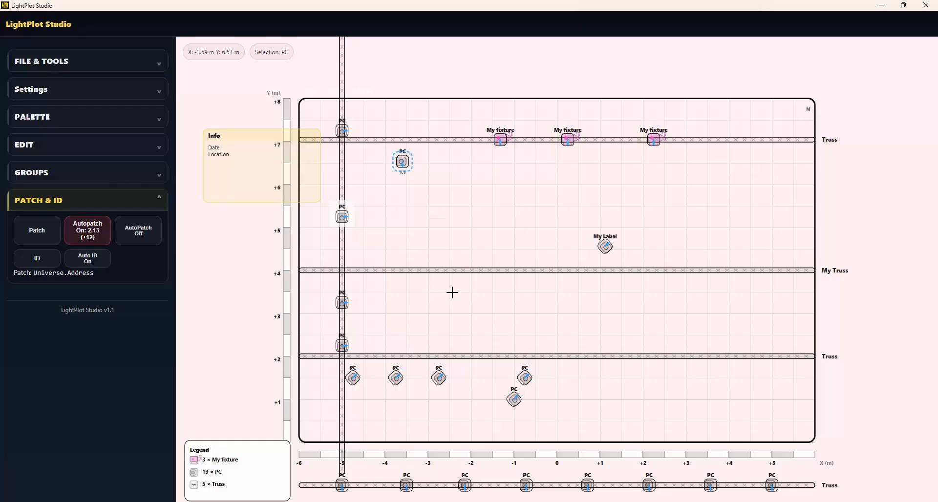
Step: Autopatch the free-standing PC at Y 6.53 m, the three My fixture units, My Label, and the PCs at X -2.75 and -3.75 m
left_click(403, 160)
left_click(499, 140)
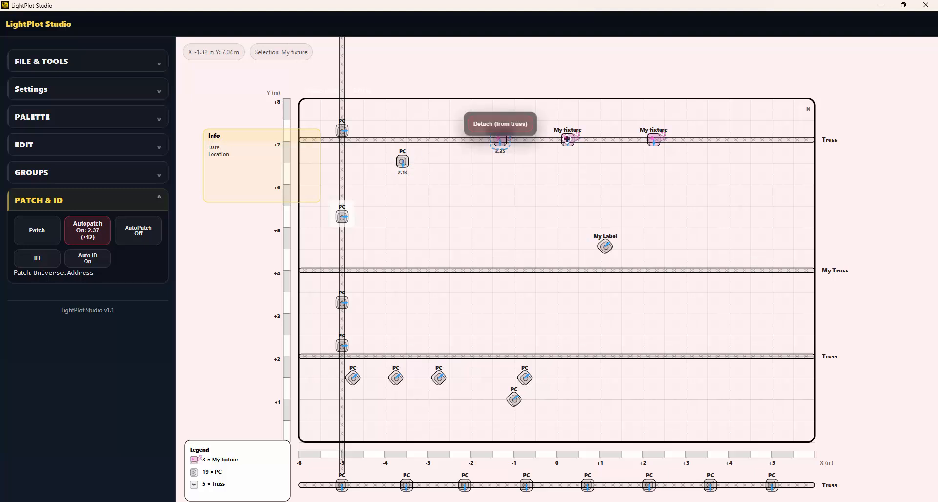
left_click(567, 140)
left_click(657, 141)
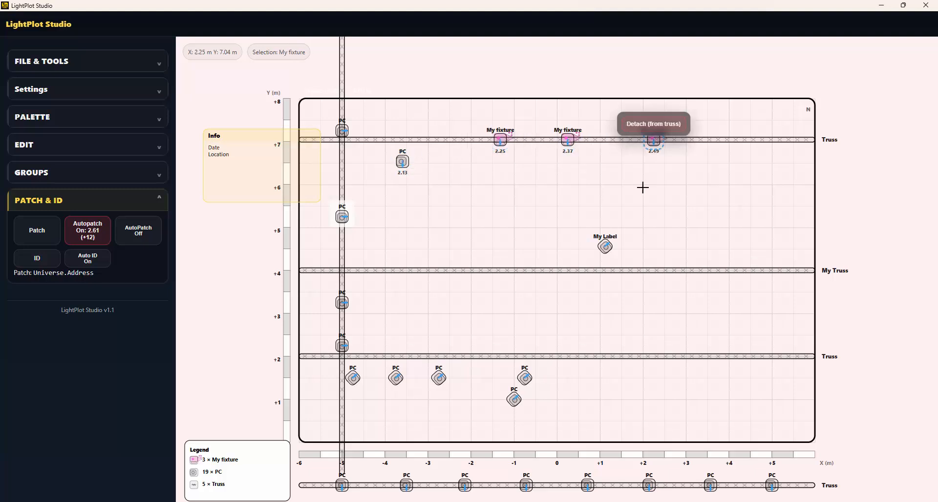
left_click(605, 247)
left_click(439, 378)
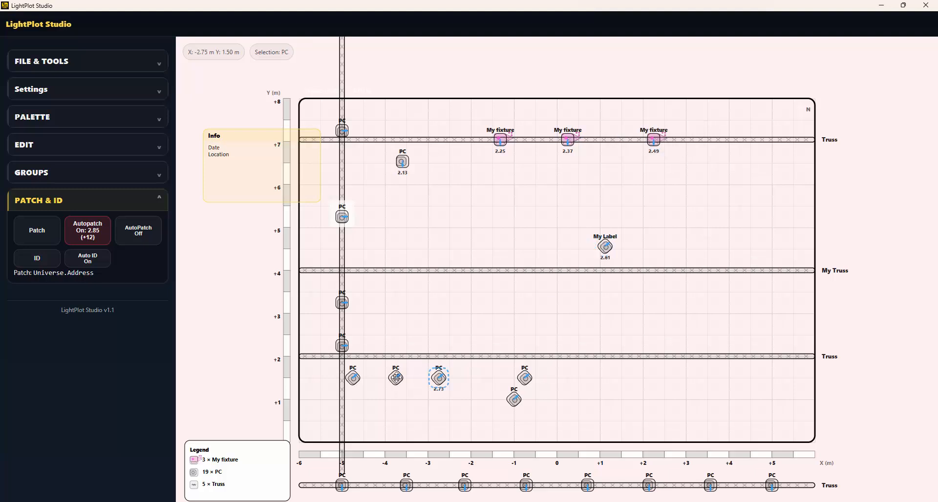
left_click(396, 378)
Step: Set Autopatch to start address 3.1 with a channel offset of 15
left_click(92, 233)
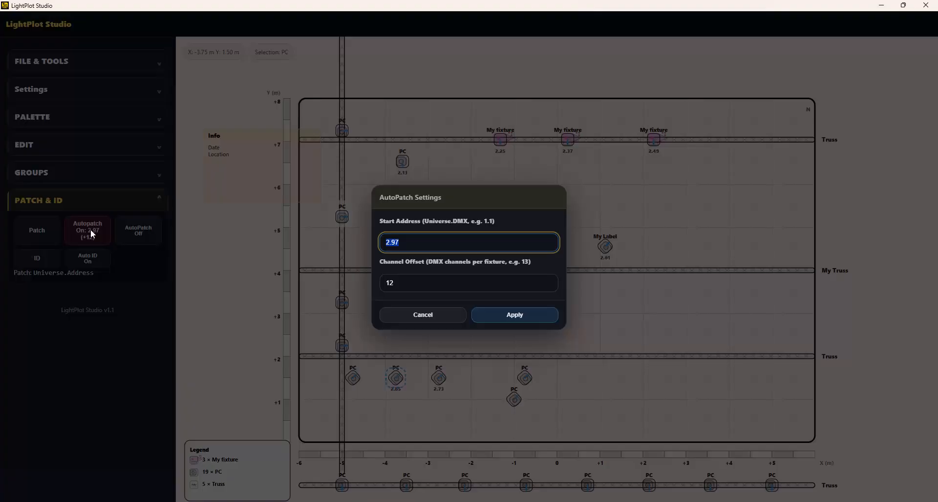
left_click(408, 243)
key("Tab")
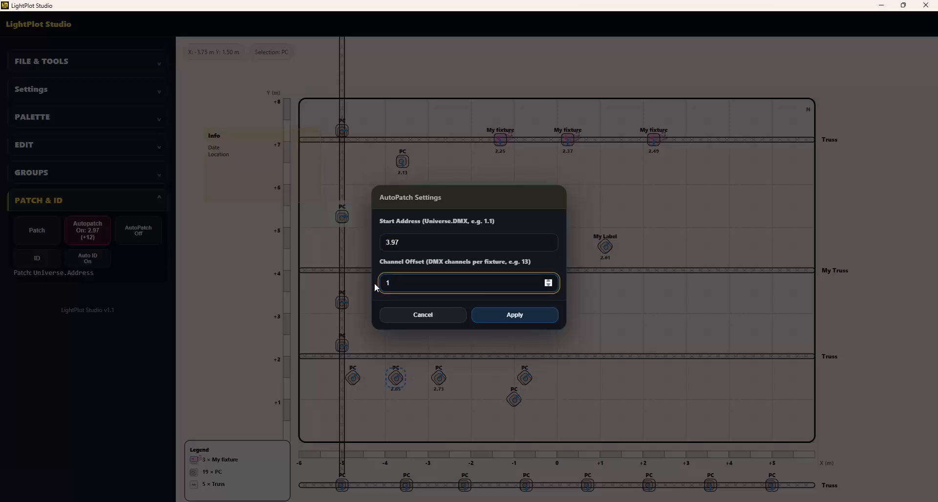
type("15")
key("shift+Tab")
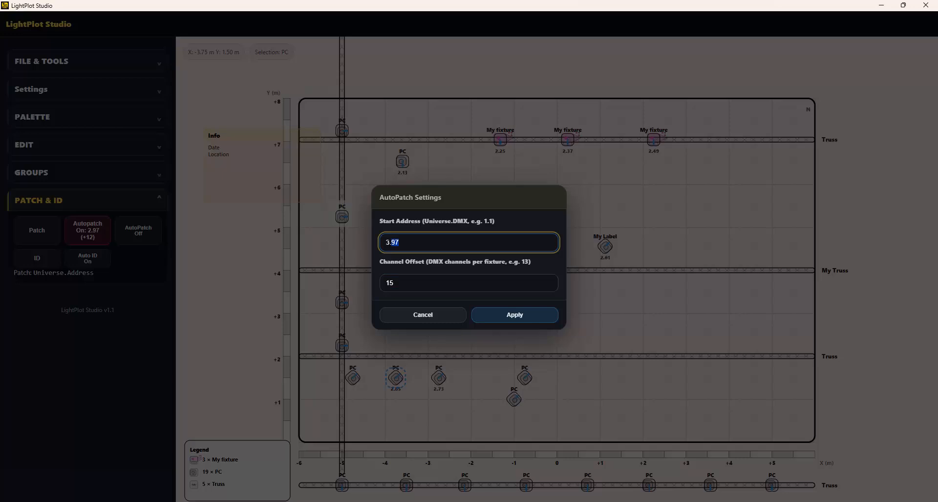
left_click_drag(399, 244, 390, 245)
type("1")
type(".")
left_click(510, 315)
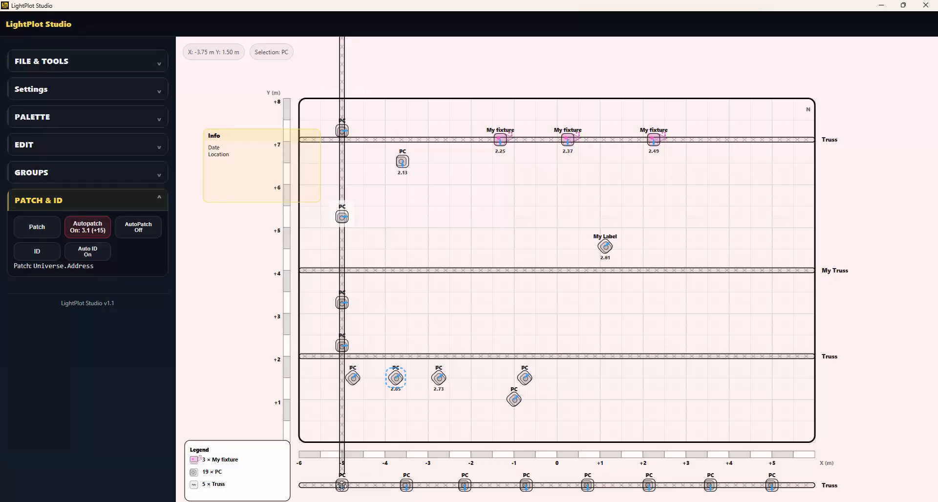
Step: Autopatch the first six PCs on the truss at Y -1 m from 3.1 to 3.76, and turn Autopatch off
left_click(342, 486)
left_click(410, 486)
left_click(464, 485)
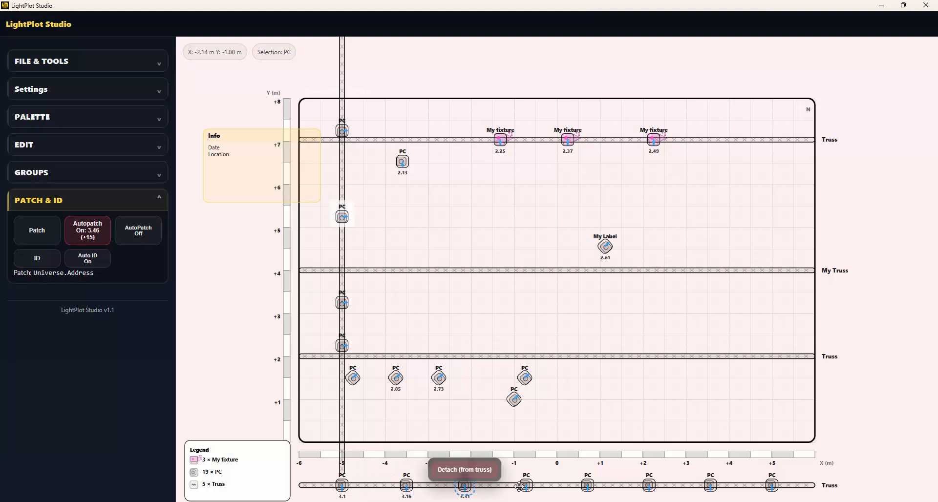
left_click(526, 486)
left_click(587, 485)
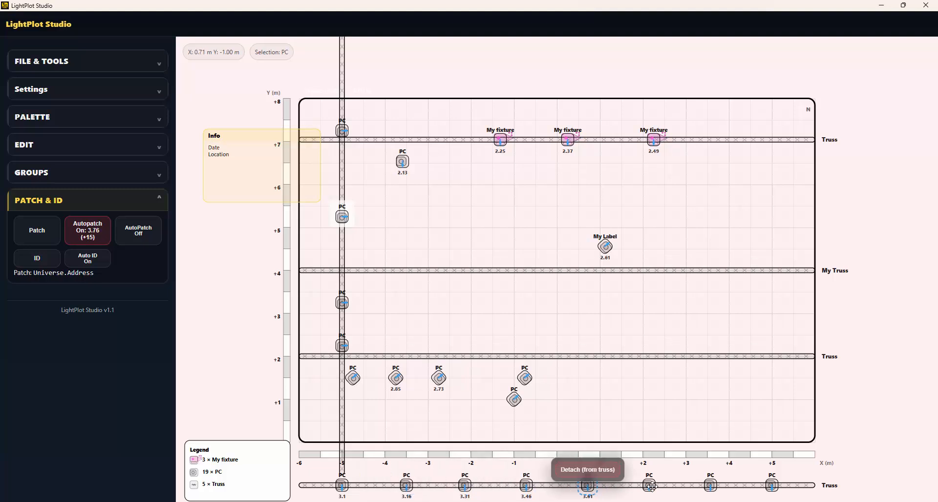
left_click(649, 486)
left_click(129, 233)
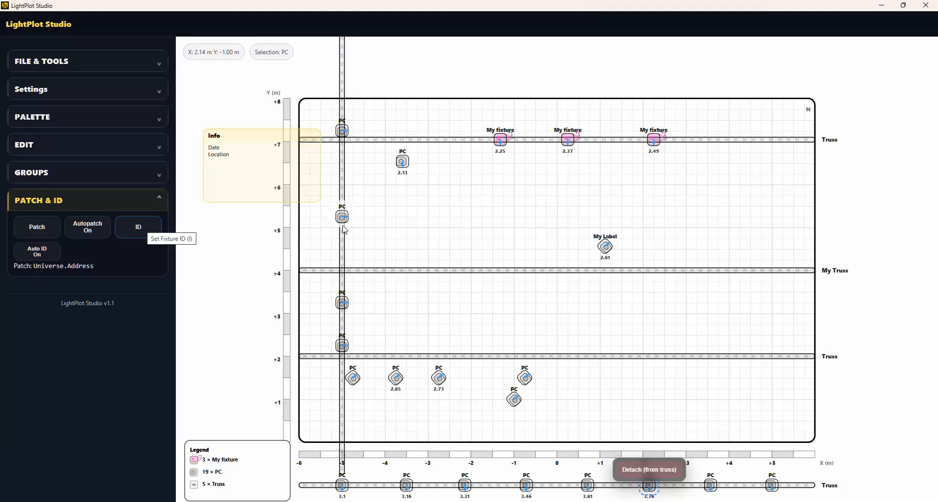
Step: Assign fixture ID 101 to the My fixture unit at X -1.32 m on the truss at Y 7 m
left_click(500, 139)
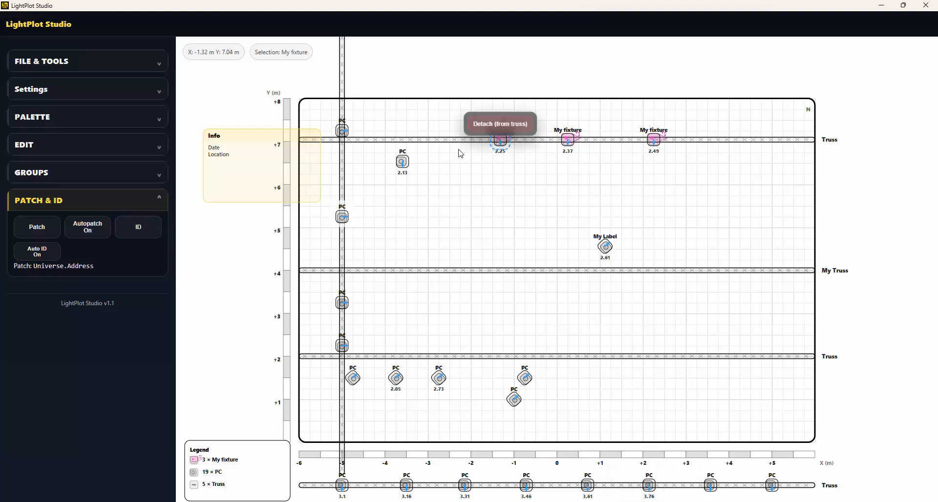
left_click(141, 229)
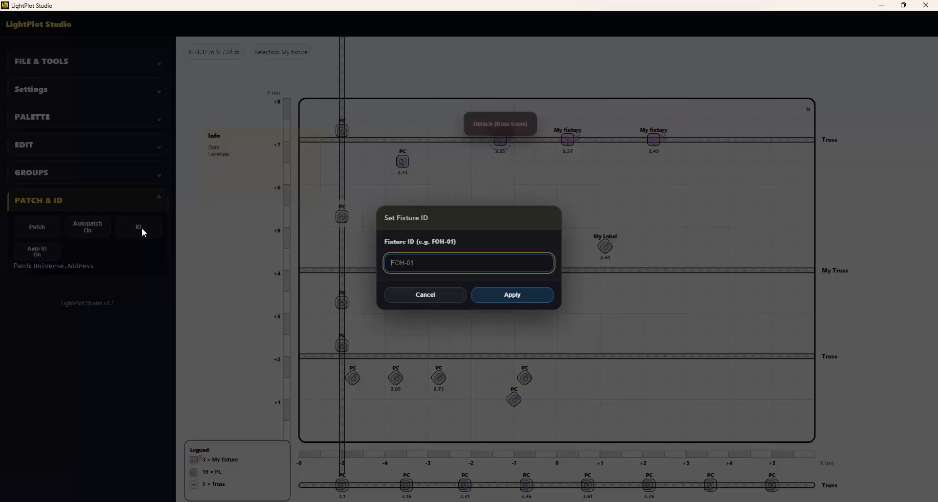
type("101")
left_click(513, 295)
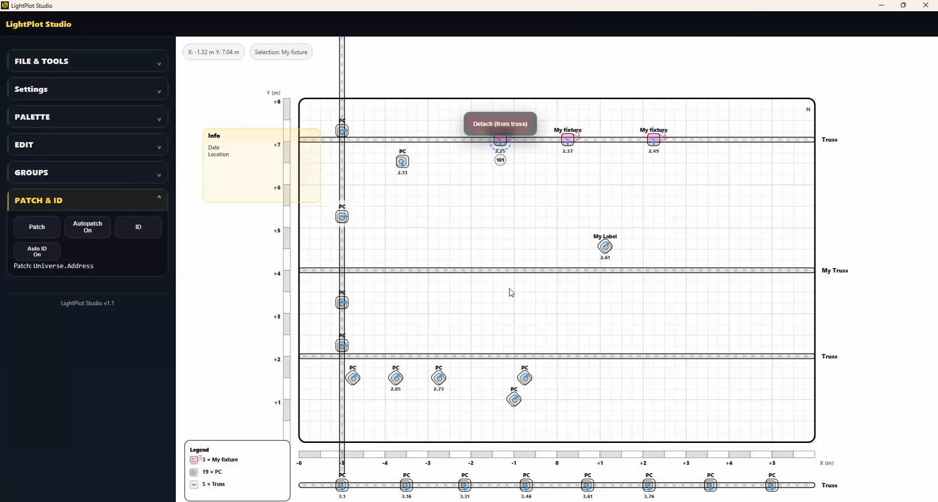
Step: Turn on Auto ID with start ID 201 and an increment of 10
left_click(43, 251)
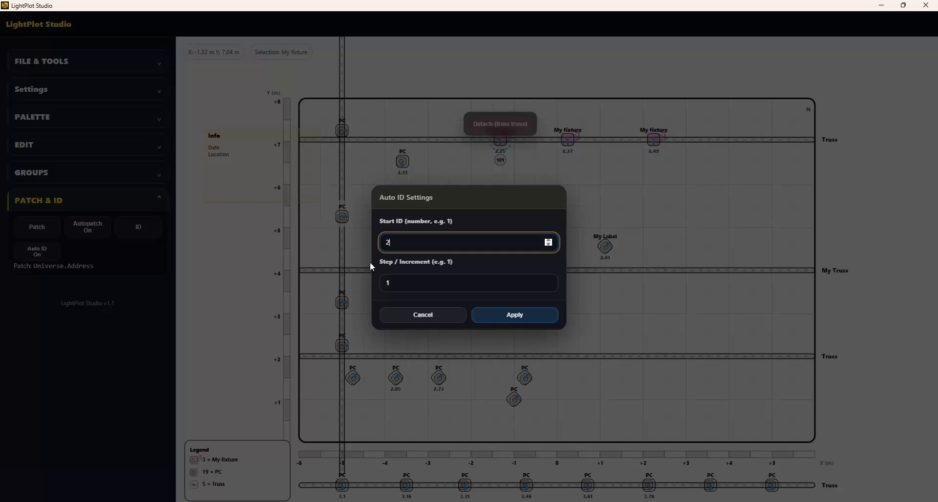
left_click(377, 284)
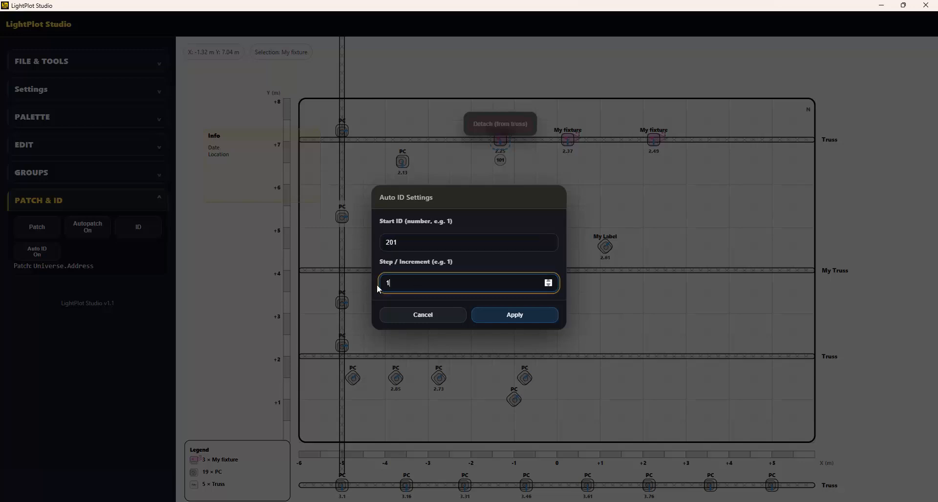
type("10")
left_click(501, 319)
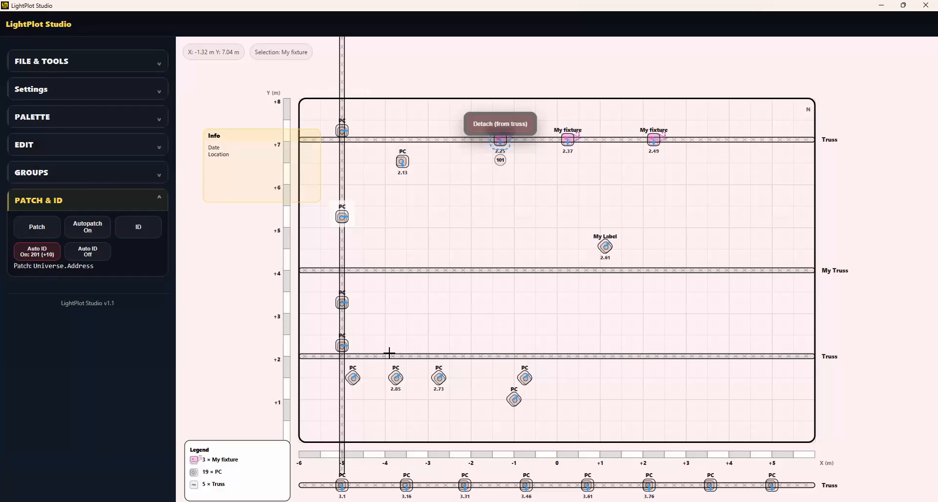
Step: Assign automatic IDs 201 to 251 to the five PCs below the Y 2 m truss and to My Label, and turn Auto ID off
left_click(353, 378)
left_click(396, 377)
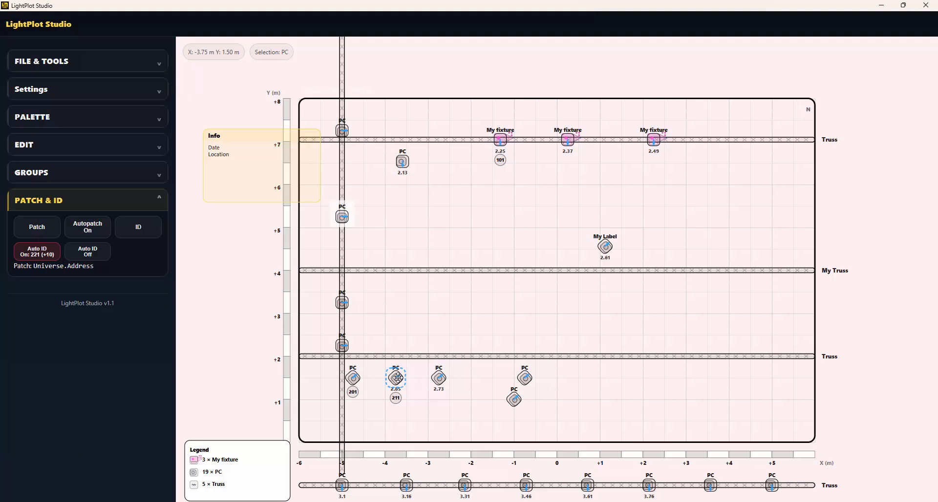
left_click(438, 377)
left_click(514, 400)
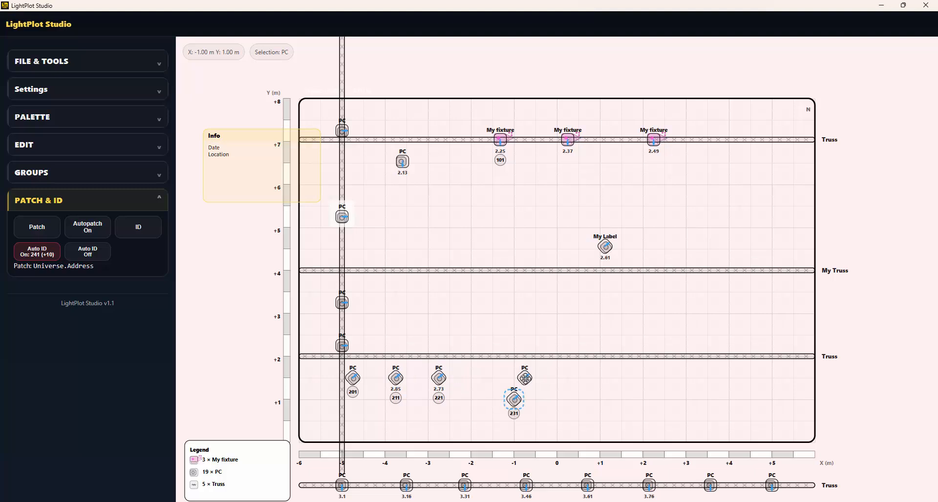
left_click(524, 377)
left_click(605, 246)
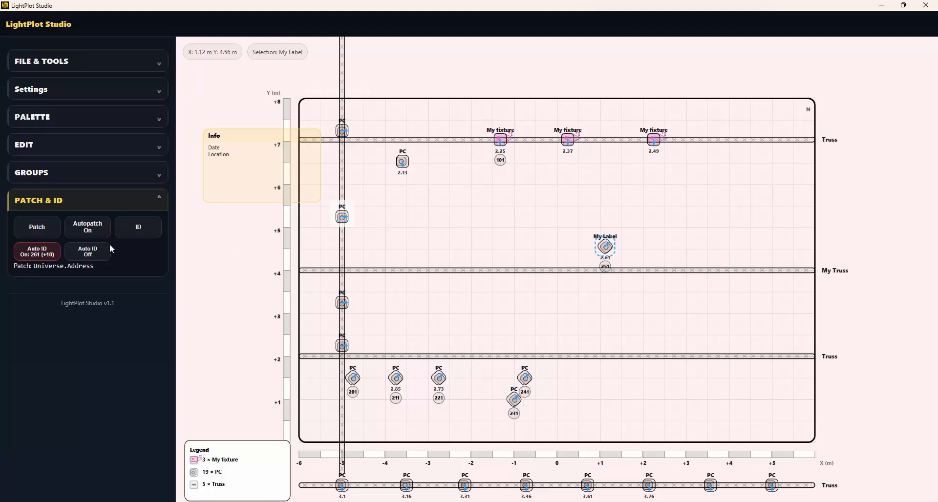
left_click(93, 248)
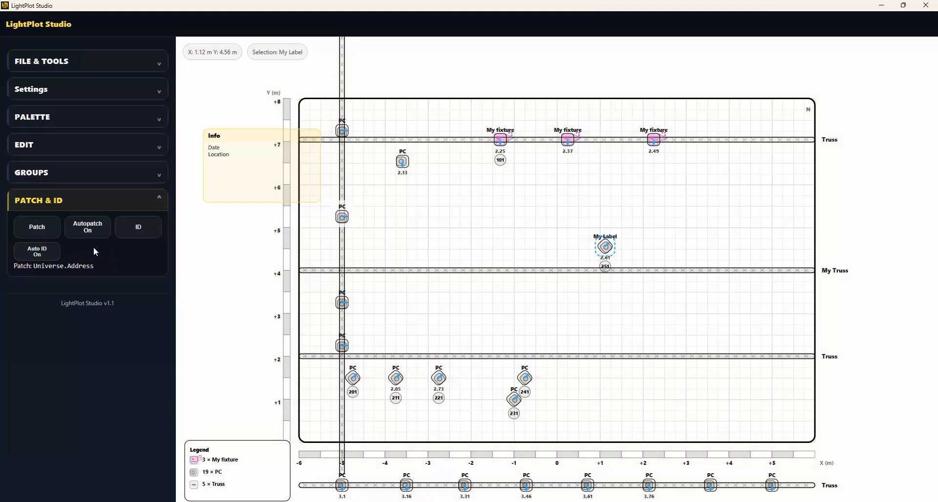
Step: Start a new plot and load the saved plot file MyGig.json from the Downloads folder
left_click(85, 202)
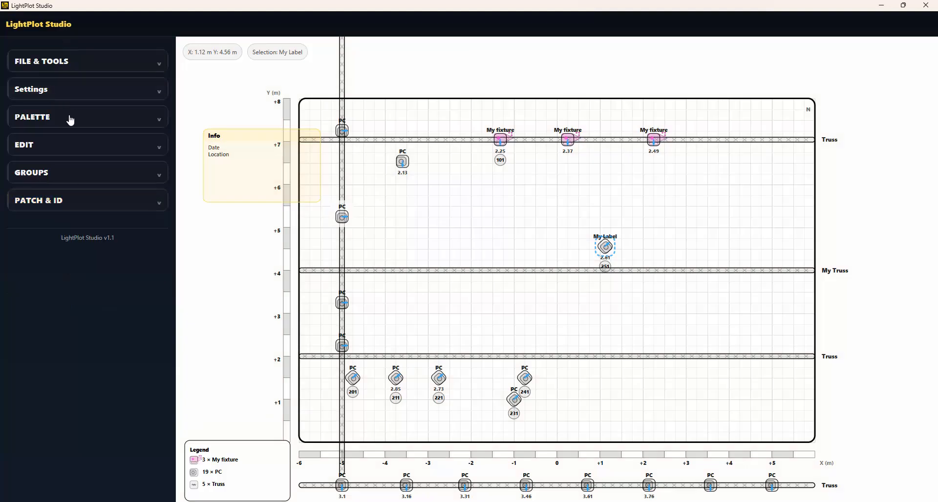
left_click(88, 62)
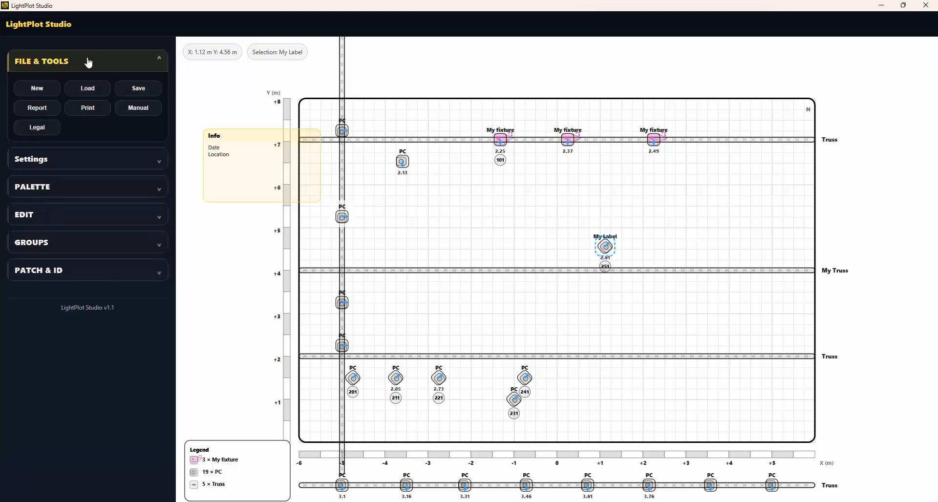
left_click(38, 88)
left_click(436, 288)
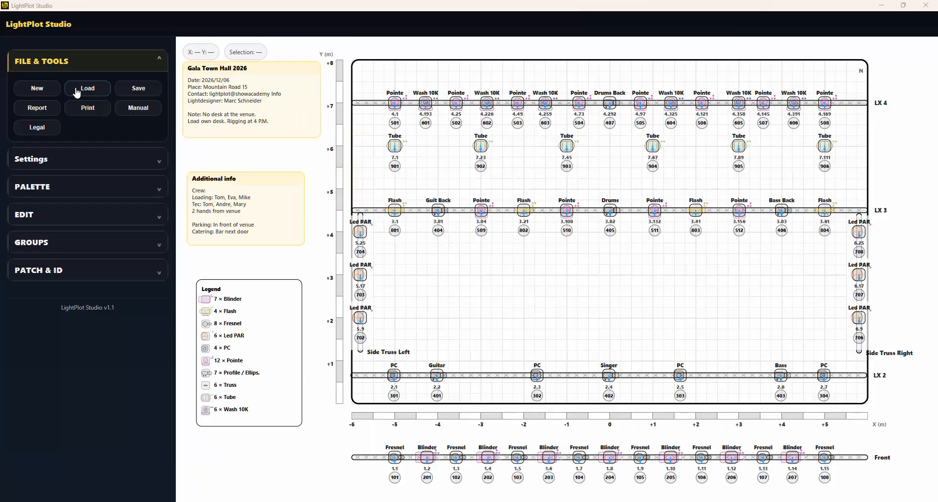
left_click(87, 88)
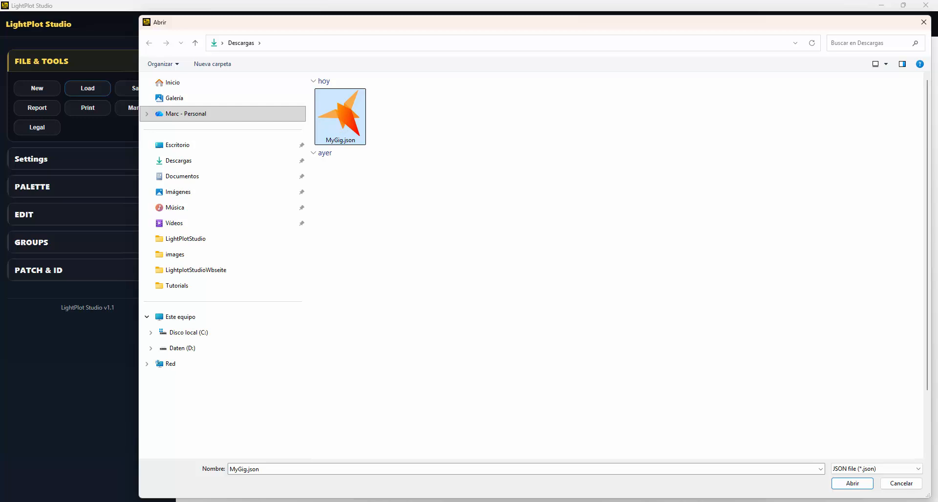
left_click(852, 483)
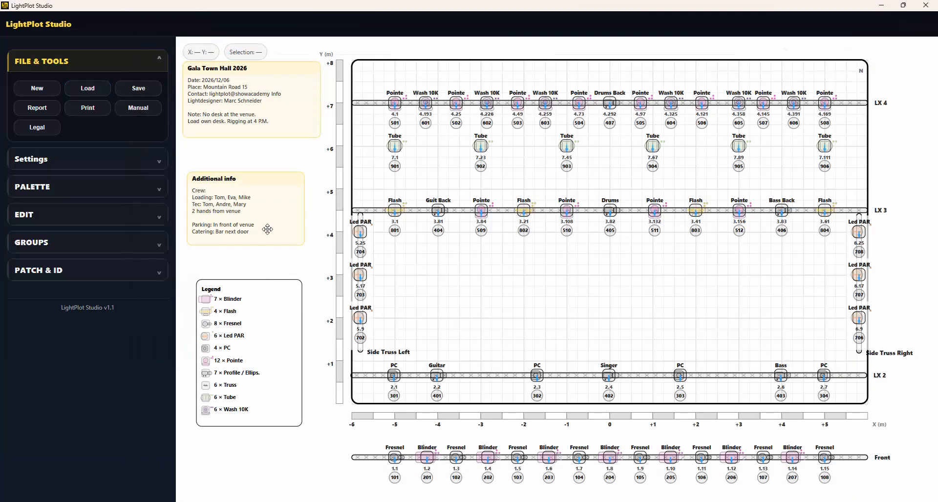
Step: Print the plot with Microsoft Print to PDF in horizontal orientation and save it as testprint in Downloads
left_click(88, 109)
left_click(80, 110)
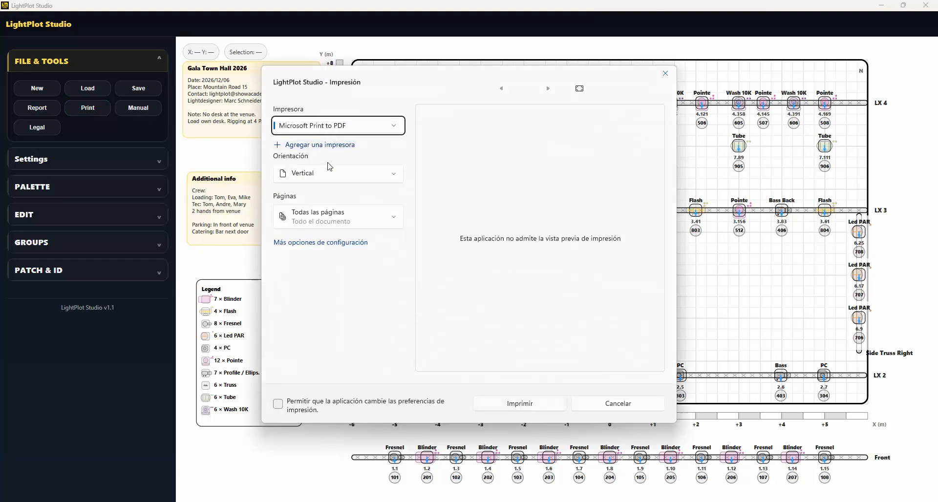
left_click(330, 177)
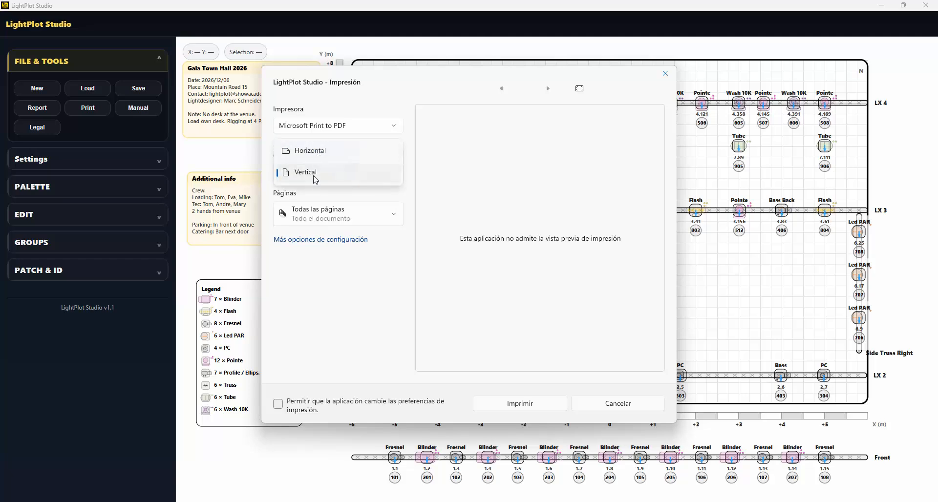
left_click(309, 153)
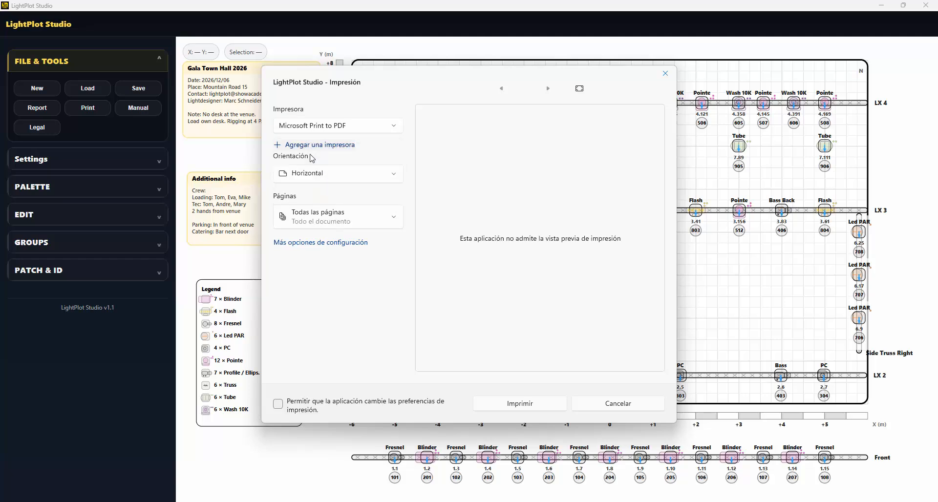
left_click(511, 405)
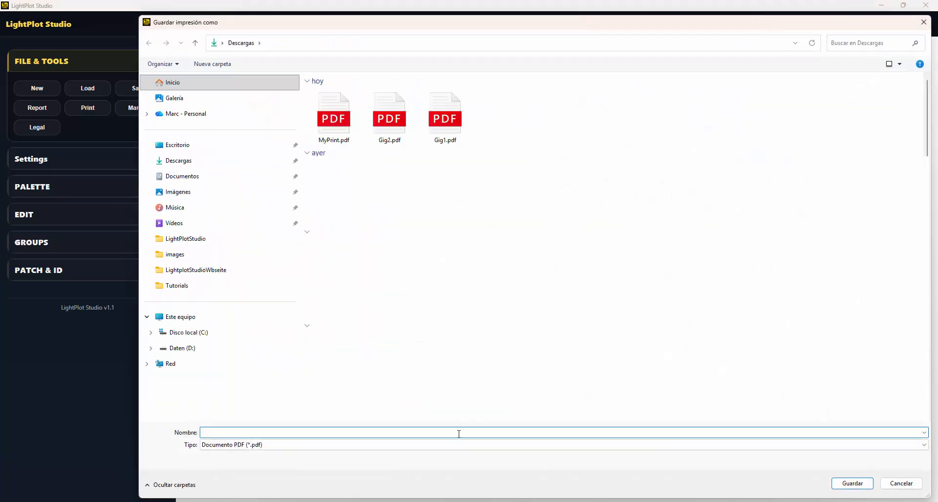
type("testprint")
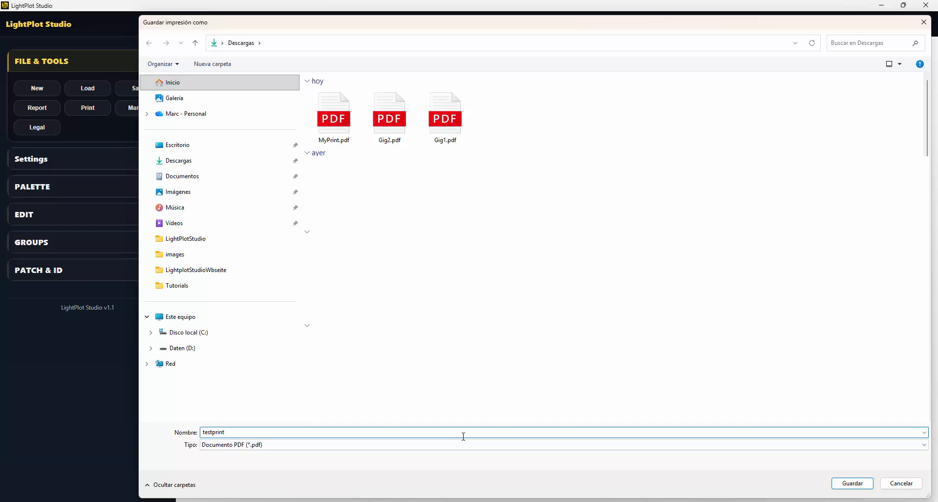
key("Return")
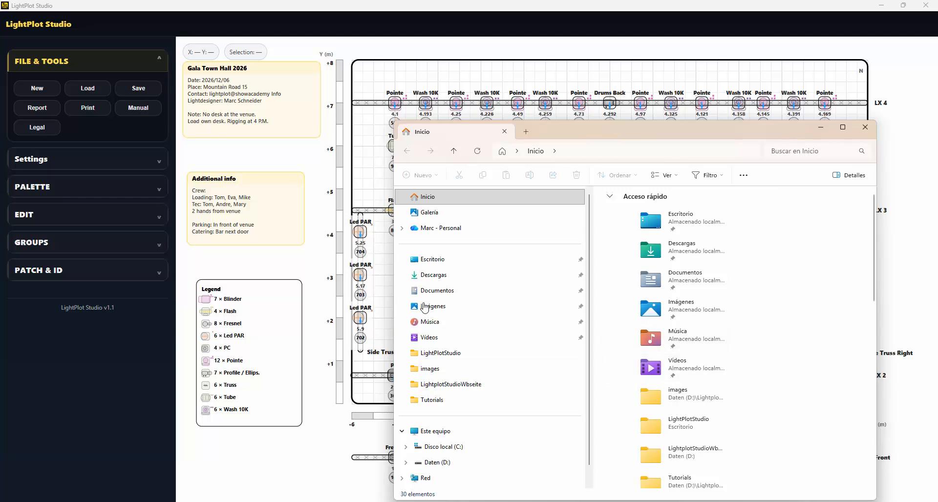
Step: Open testprint.pdf from the Downloads folder and examine the printed plot's info boxes and fixture labels up close
left_click(446, 274)
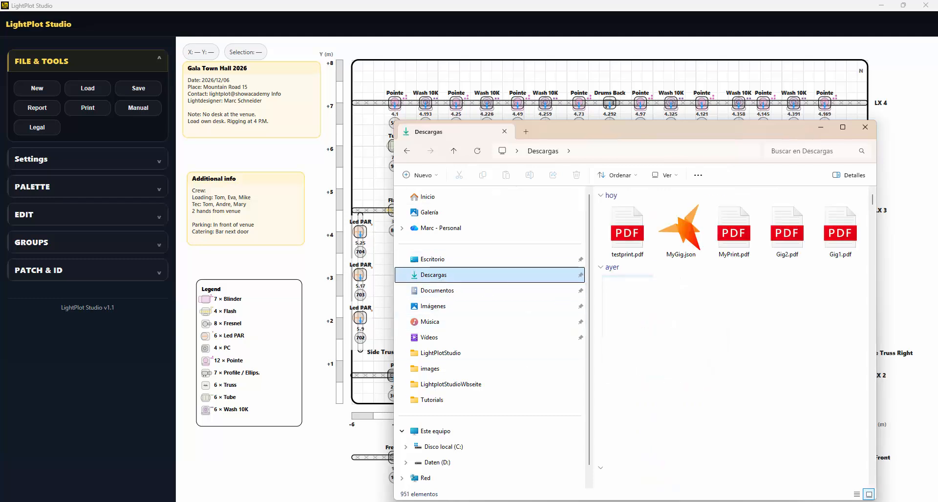
double_click(627, 229)
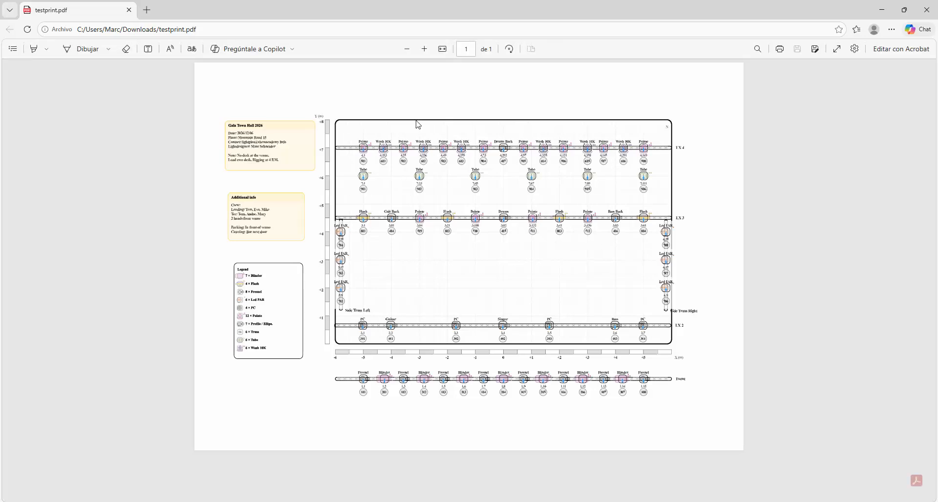
left_click(424, 49)
left_click(424, 50)
left_click(425, 50)
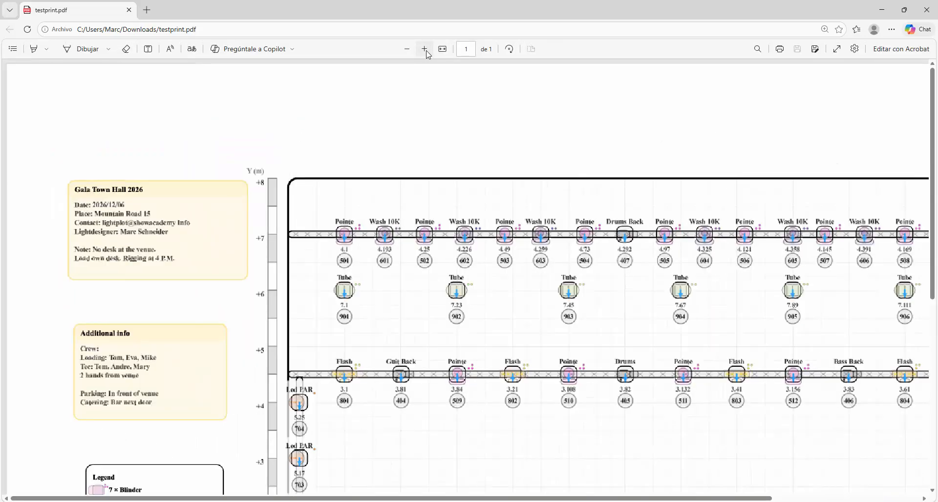
left_click(425, 50)
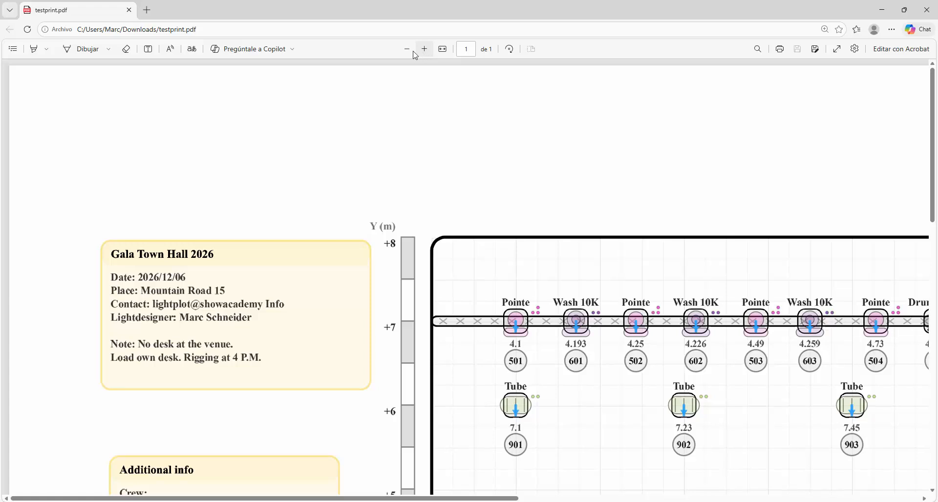
Step: View the whole printed plot page, and close the PDF and the Downloads folder window
left_click(407, 49)
left_click(406, 50)
left_click(407, 49)
left_click(407, 49)
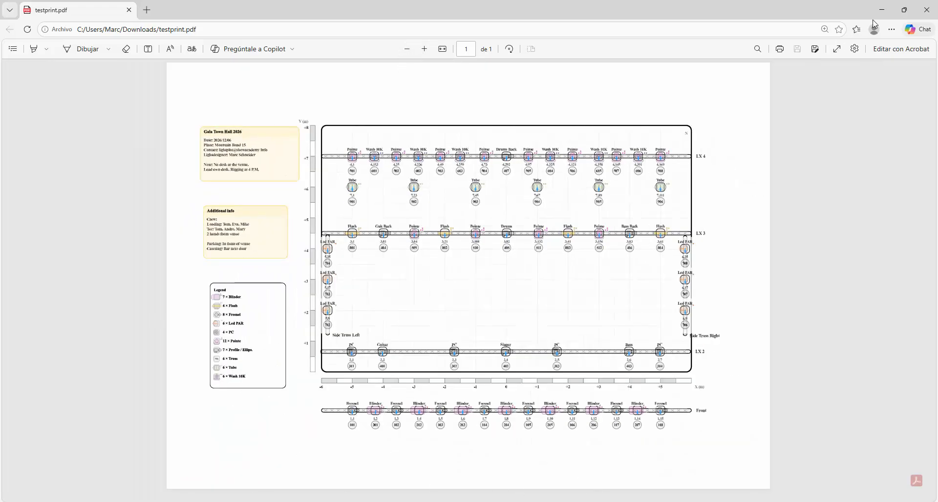
left_click(926, 9)
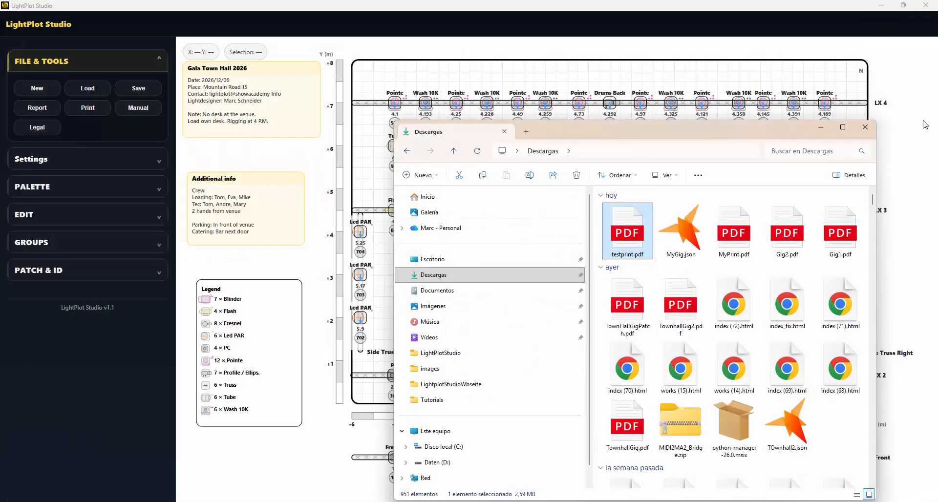
left_click(865, 127)
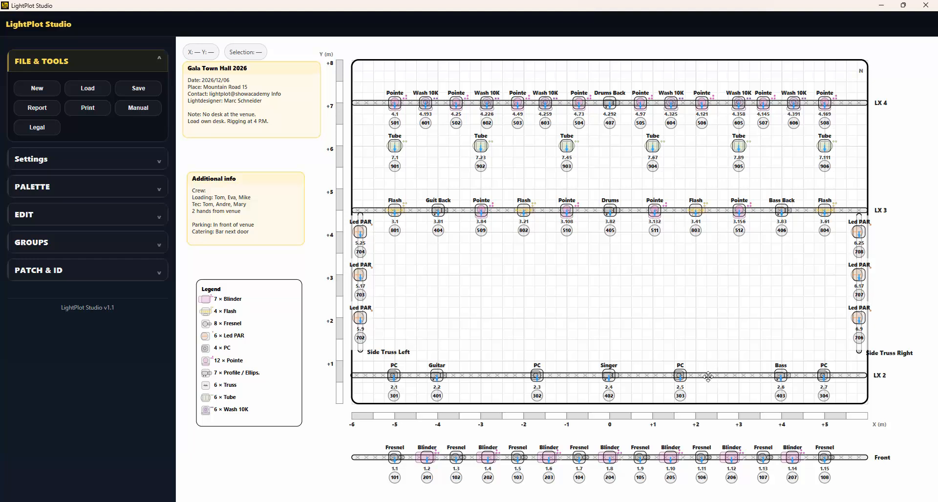
Step: Open the fixture report, examine all its columns from truss through X, Y, rotation and truss distance, and close it
left_click(41, 112)
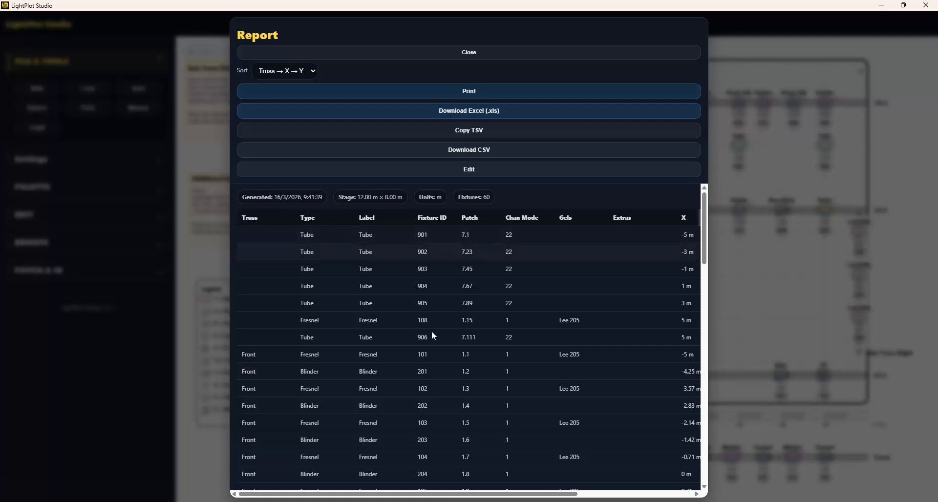
left_click_drag(391, 494, 496, 491)
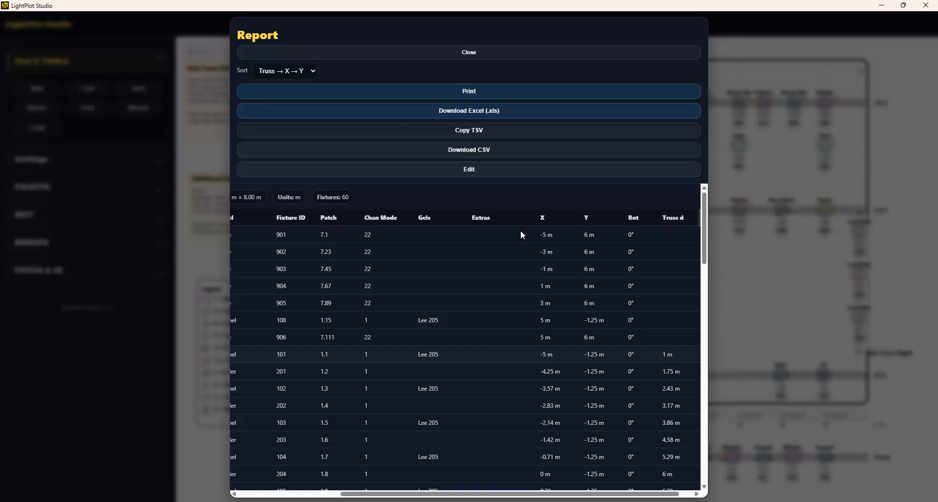
left_click(469, 53)
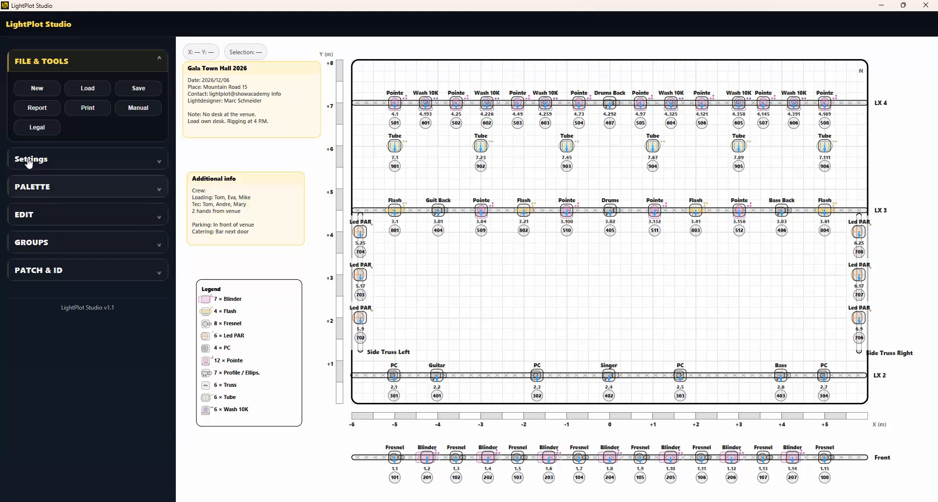
Step: Reopen the fixture report and sort it by Patch, then by Fixture ID
left_click(28, 109)
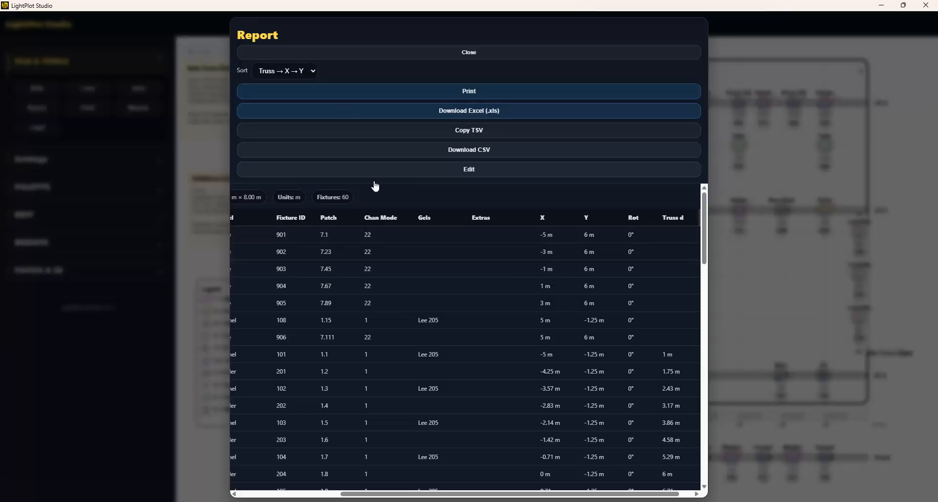
left_click_drag(400, 494, 288, 481)
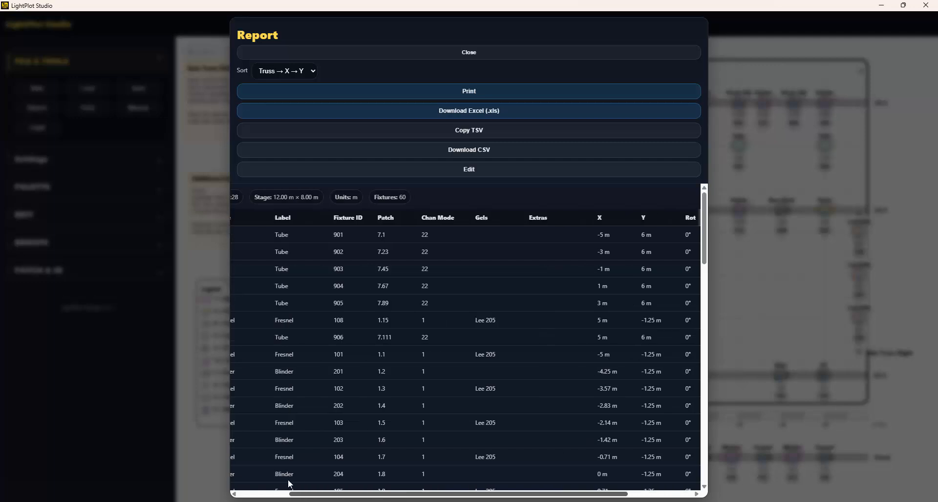
left_click(282, 69)
left_click(264, 98)
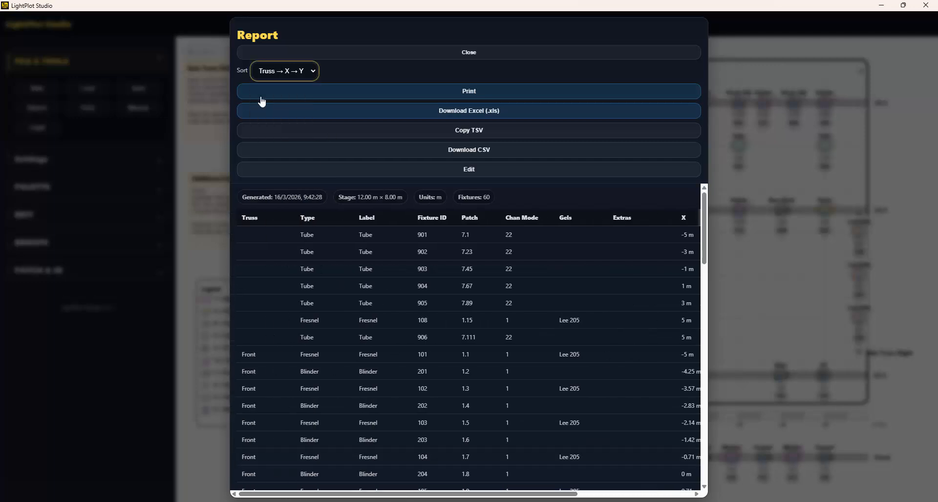
left_click(281, 73)
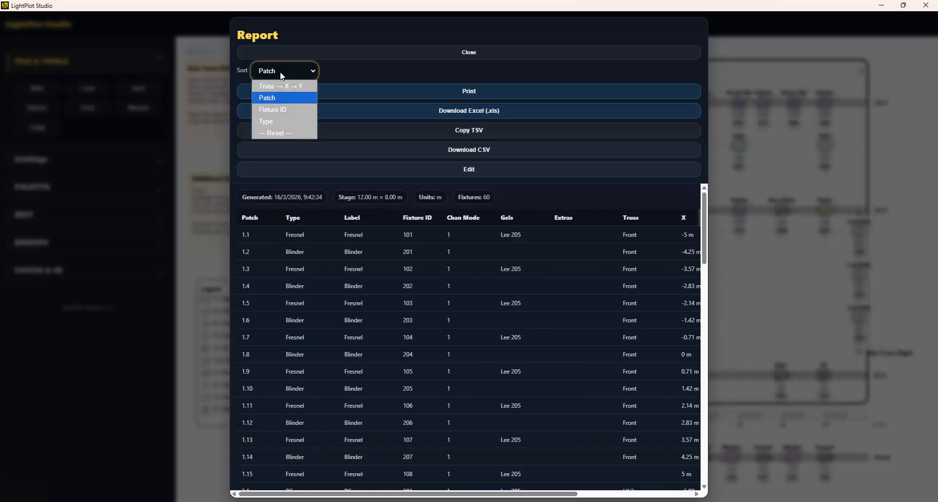
left_click(272, 108)
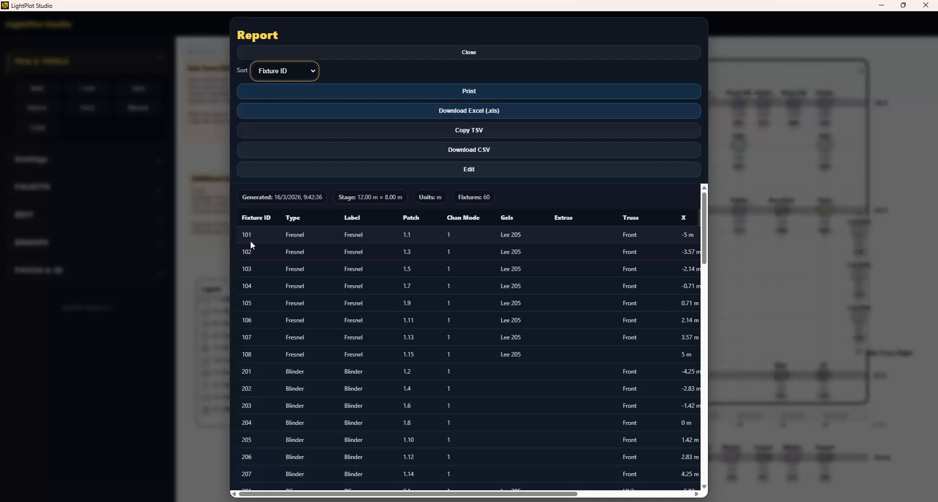
Step: In the report's edit mode, set fixture 101's patch to 10.11 and its gel to CTB
left_click(464, 176)
left_click(401, 237)
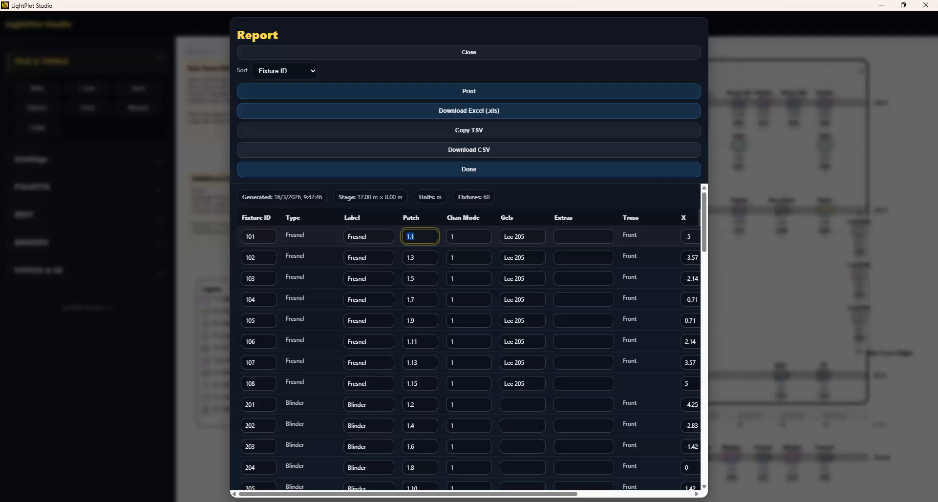
type("10.11")
double_click(519, 237)
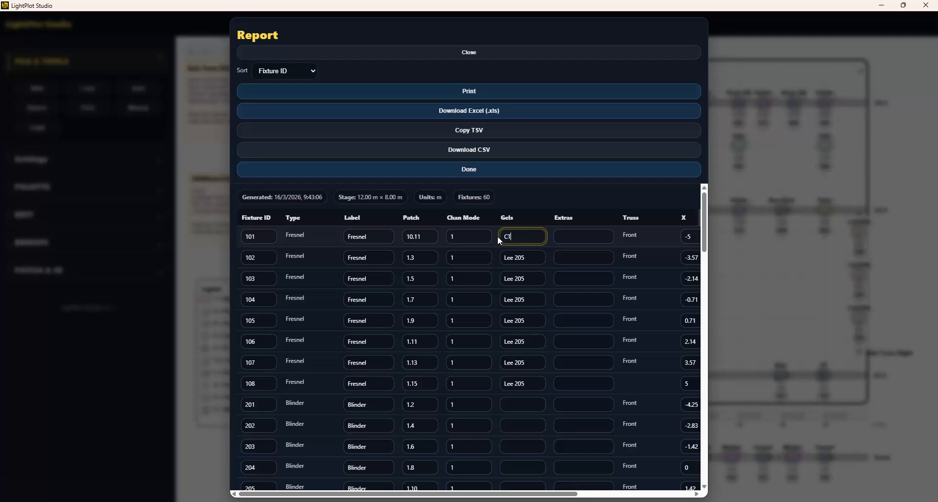
Step: Enter Iris as the extra for fixture 101, finish editing the report and close it
left_click(566, 236)
type("ls")
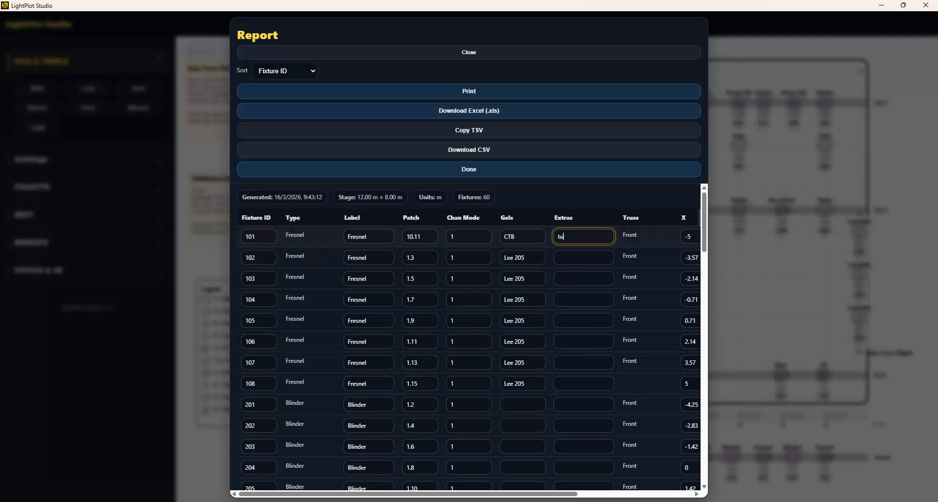
key("BackSpace")
key("BackSpace")
key("BackSpace")
left_click(439, 176)
left_click(443, 55)
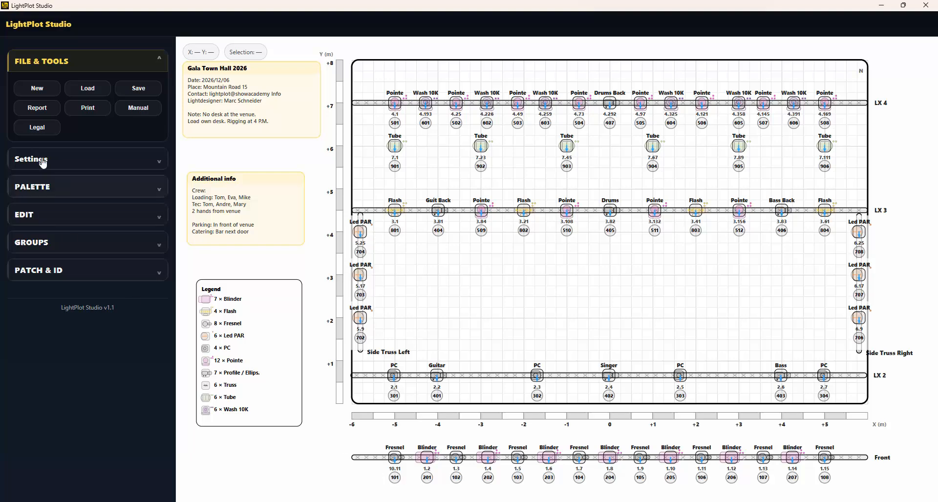
Step: Reopen the fixture report, view its print options and its editable table, and close the report without printing
left_click(39, 108)
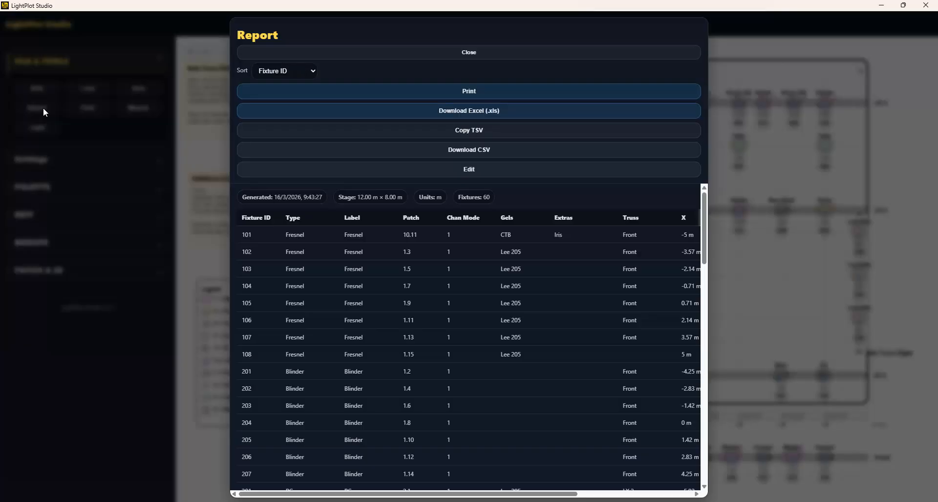
left_click(400, 95)
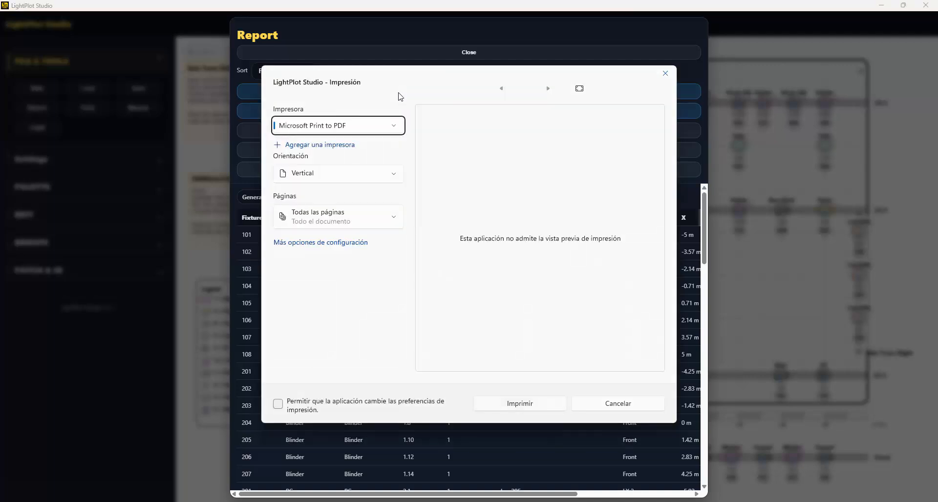
left_click(621, 408)
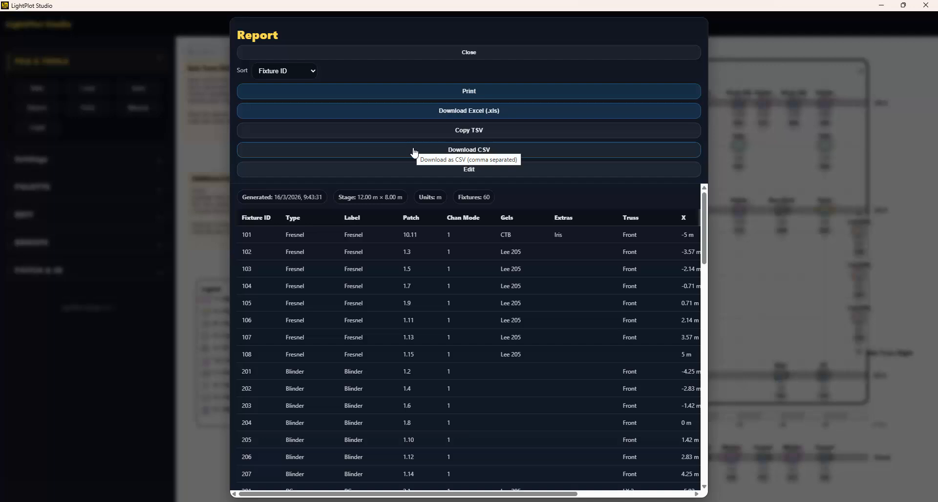
left_click(401, 173)
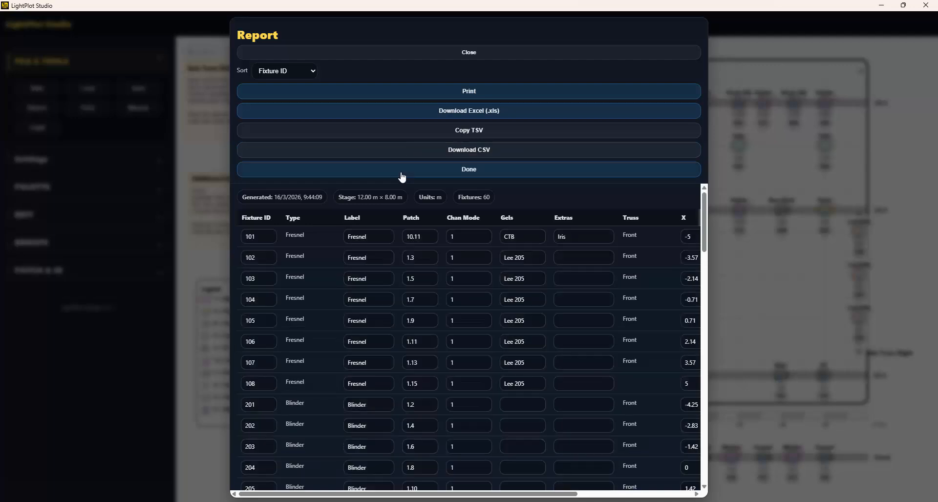
left_click(403, 53)
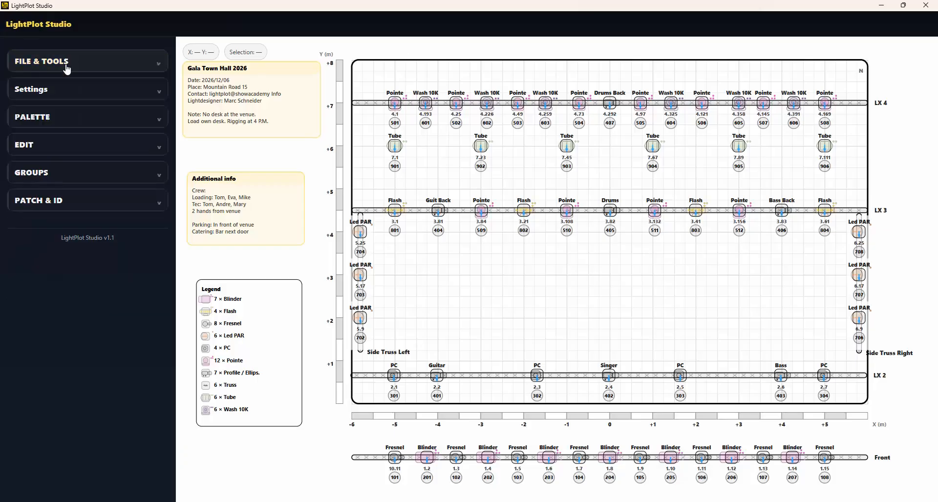
Step: In the plot settings, try another legend size, return it to 90%, and set the fixture icon size to 95%
left_click(78, 93)
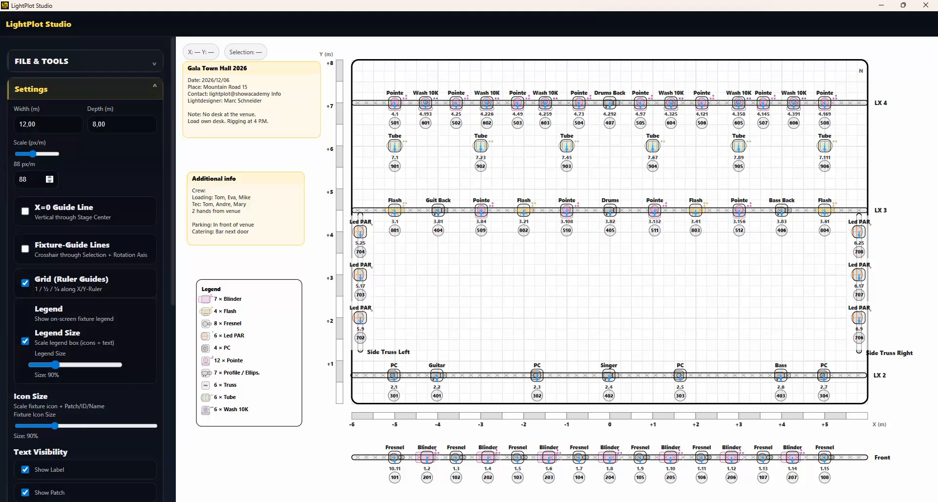
scroll(39, 248, "down", 3)
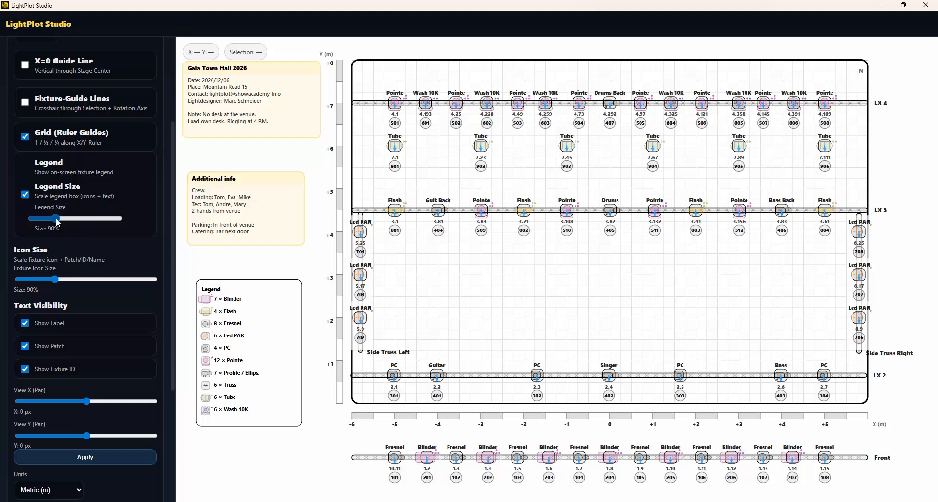
left_click(64, 220)
left_click_drag(65, 220, 56, 218)
mouse_move(53, 277)
left_mouse_down()
mouse_move(96, 280)
mouse_move(59, 279)
left_mouse_up()
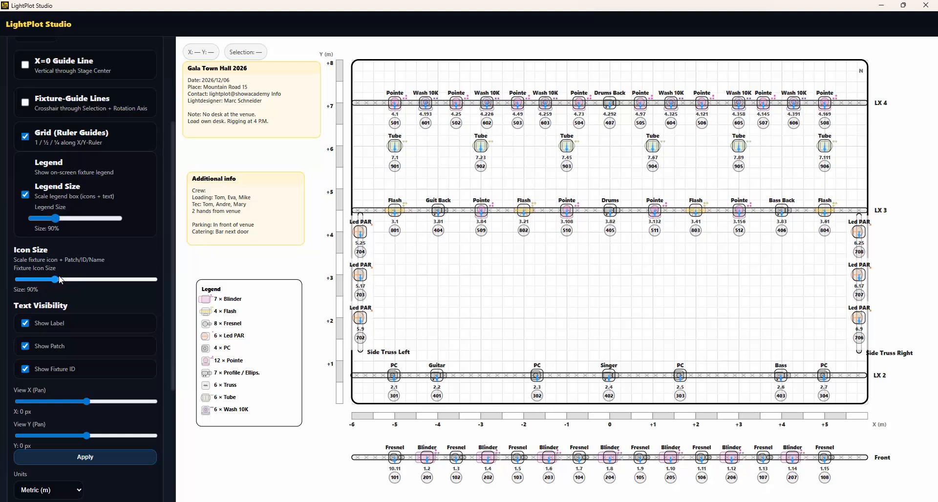
Step: Hide the labels, patch numbers and fixture IDs on all fixtures, and show all three again
left_click(24, 324)
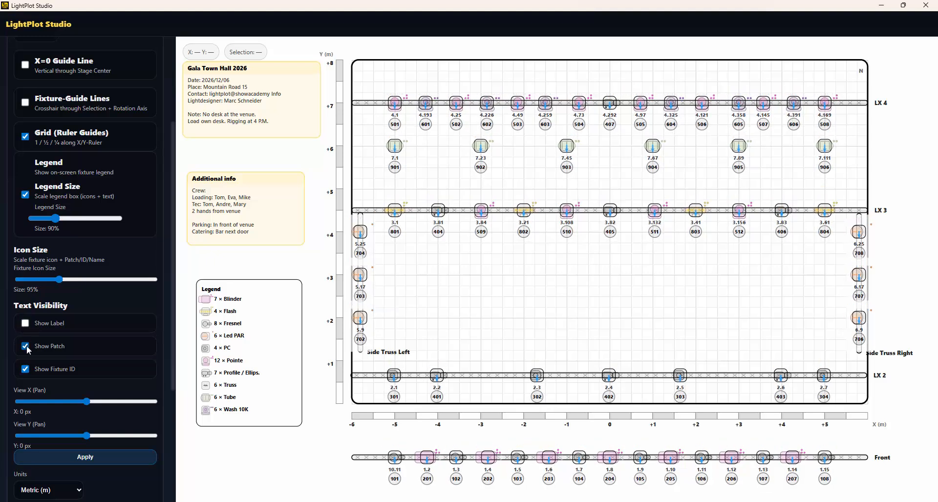
left_click(25, 346)
left_click(26, 370)
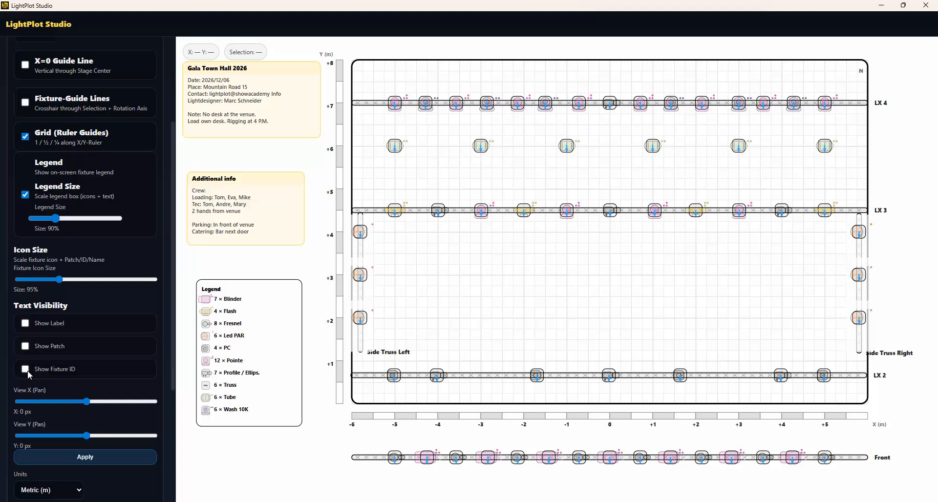
left_click(25, 370)
left_click(26, 346)
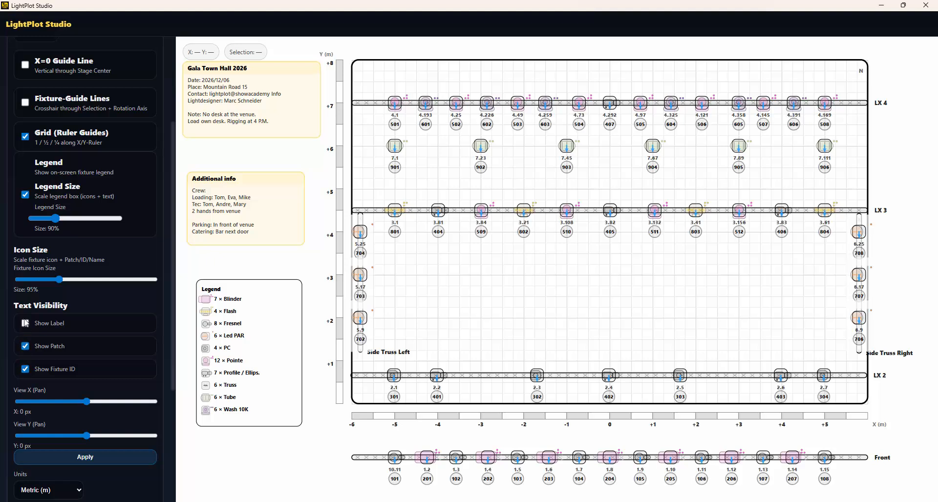
left_click(25, 324)
Step: Move the legend, the Additional info box and the Gala Town Hall 2026 box slightly, lining up the two info boxes' left edges
left_click_drag(280, 325, 290, 317)
mouse_move(270, 237)
left_mouse_down()
mouse_move(285, 211)
mouse_move(287, 230)
left_mouse_up()
left_click_drag(263, 117, 272, 127)
left_click_drag(264, 199, 251, 198)
left_click(248, 256)
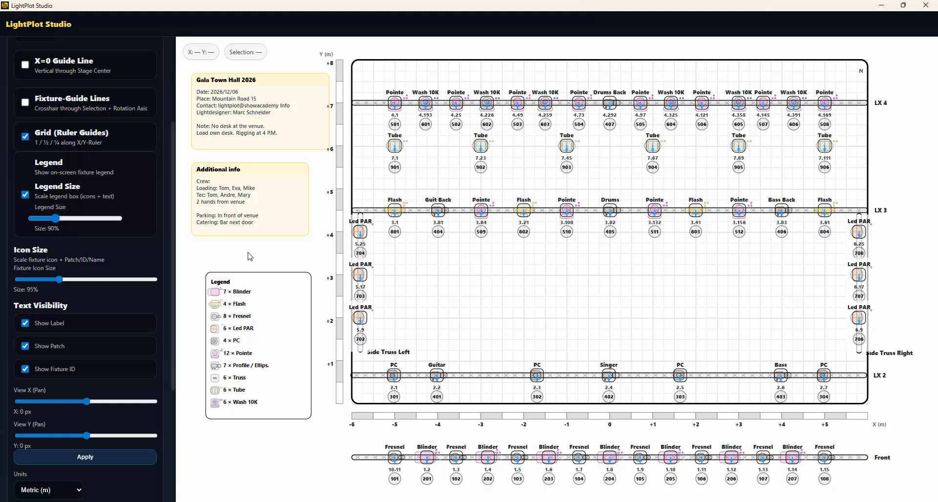